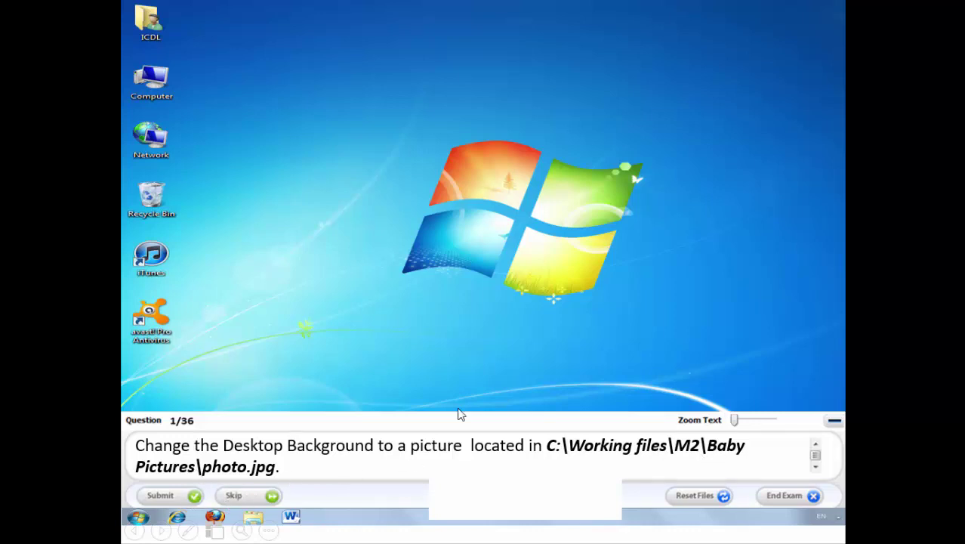
Open the Desktop Background settings from the desktop's personalization options.
right_click(423, 353)
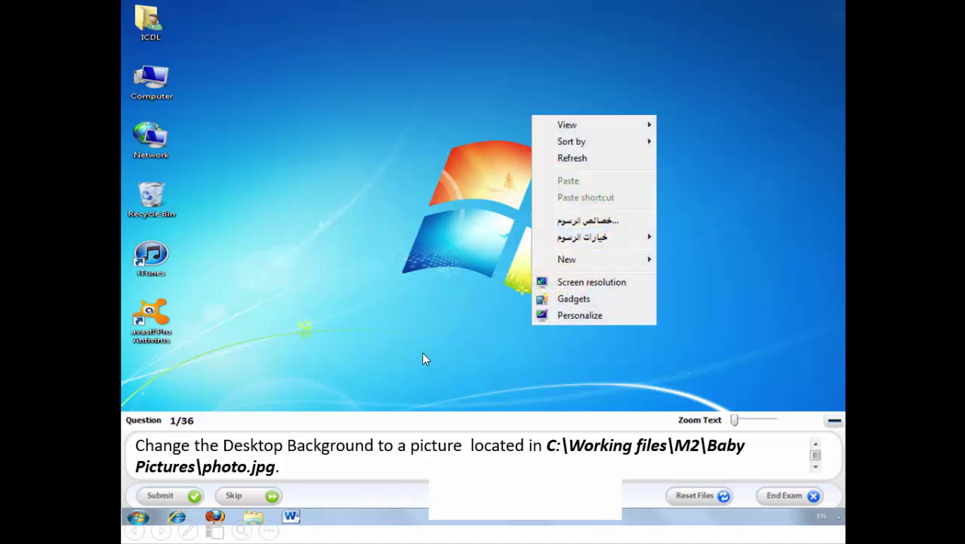
key("r")
left_click(579, 320)
left_click(416, 323)
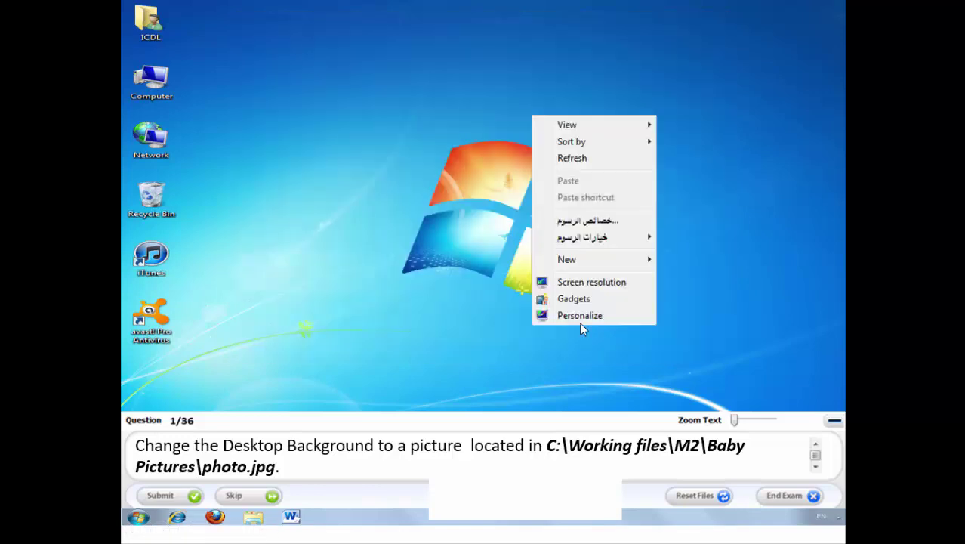
left_click(580, 318)
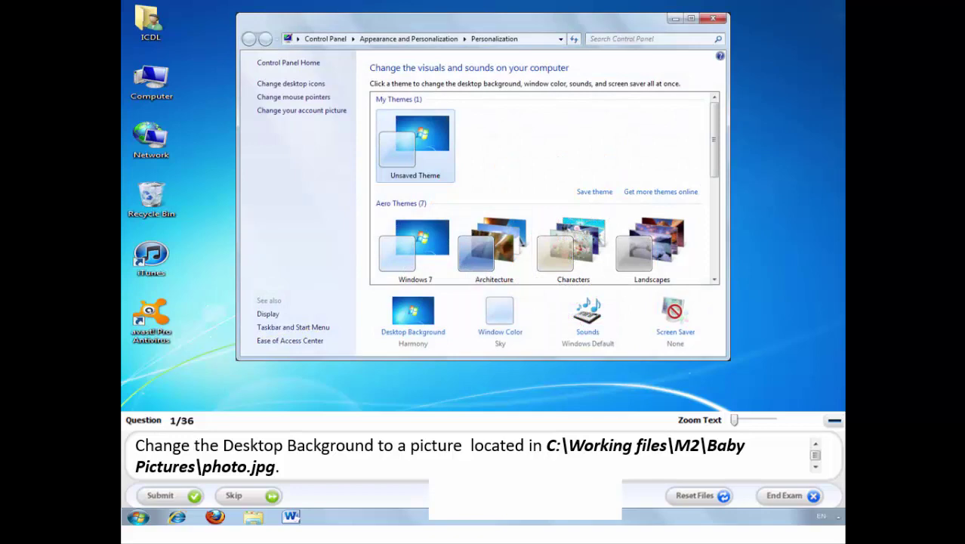
left_click(413, 314)
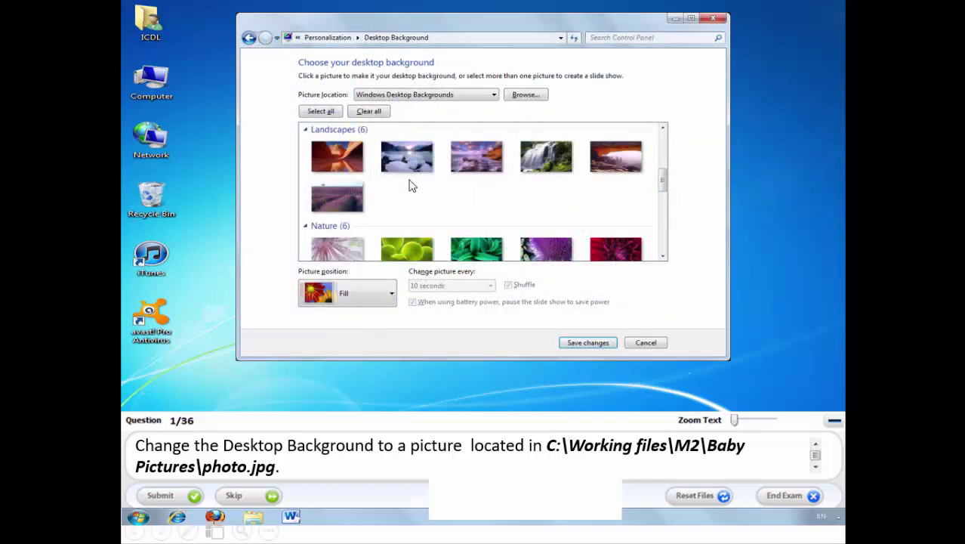
Browse for the background picture folder Baby Pictures in C:\Working files\M2.
left_click(526, 95)
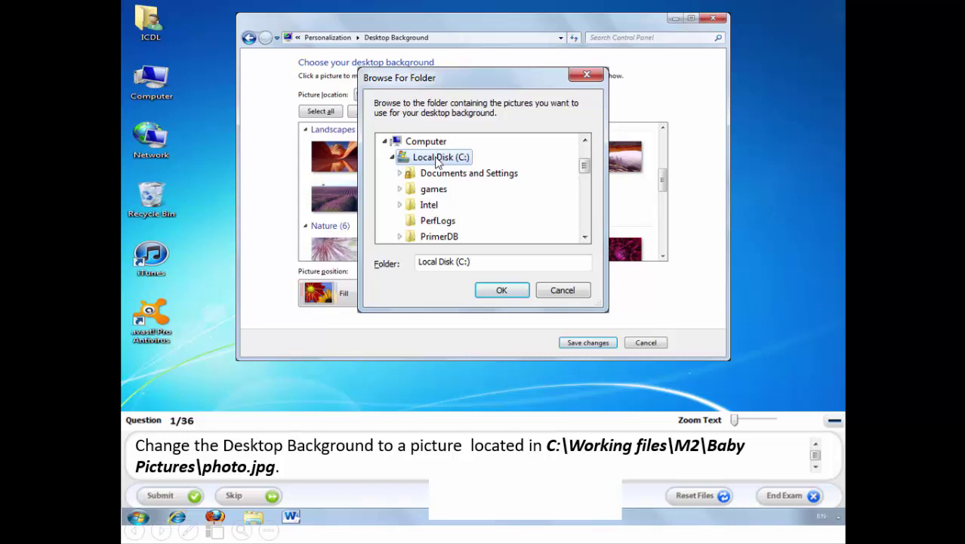
type("wo")
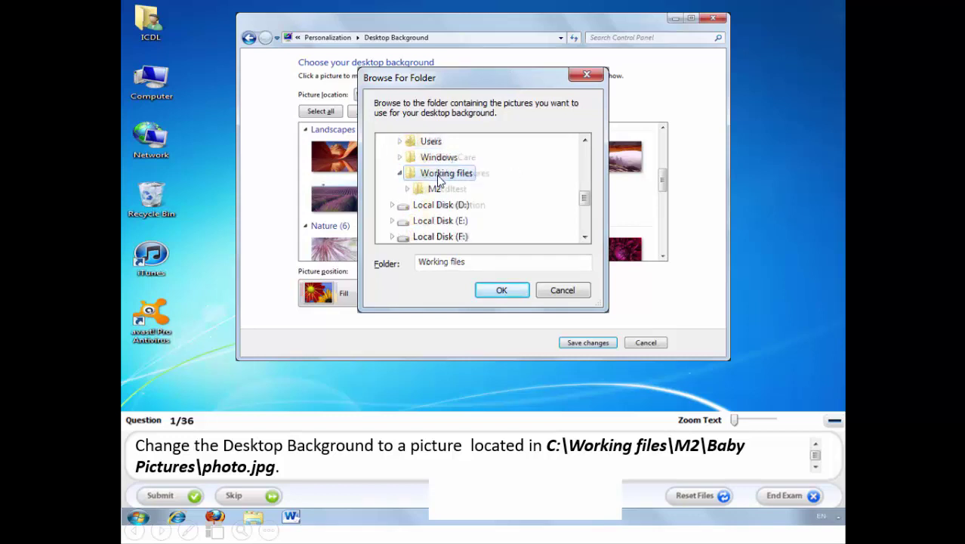
double_click(437, 188)
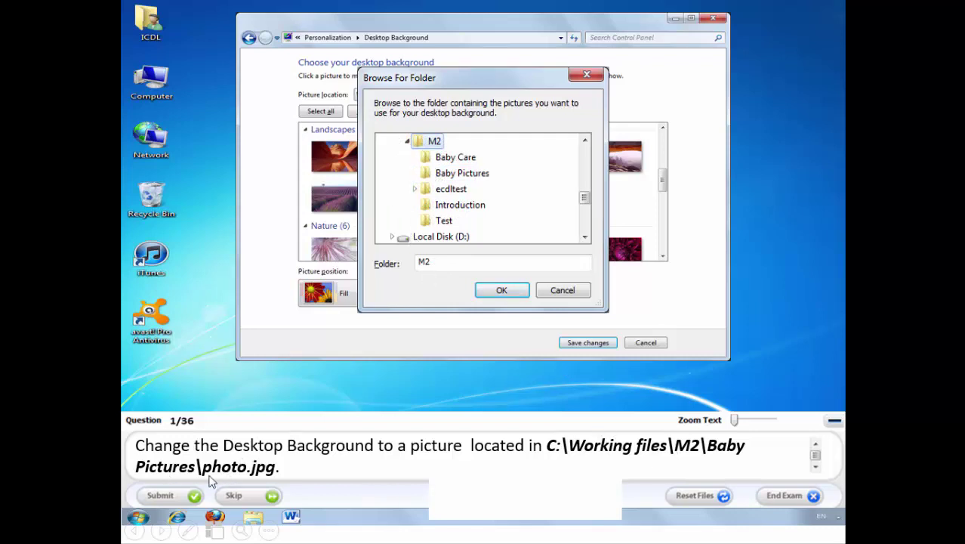
key("Down")
key("Down")
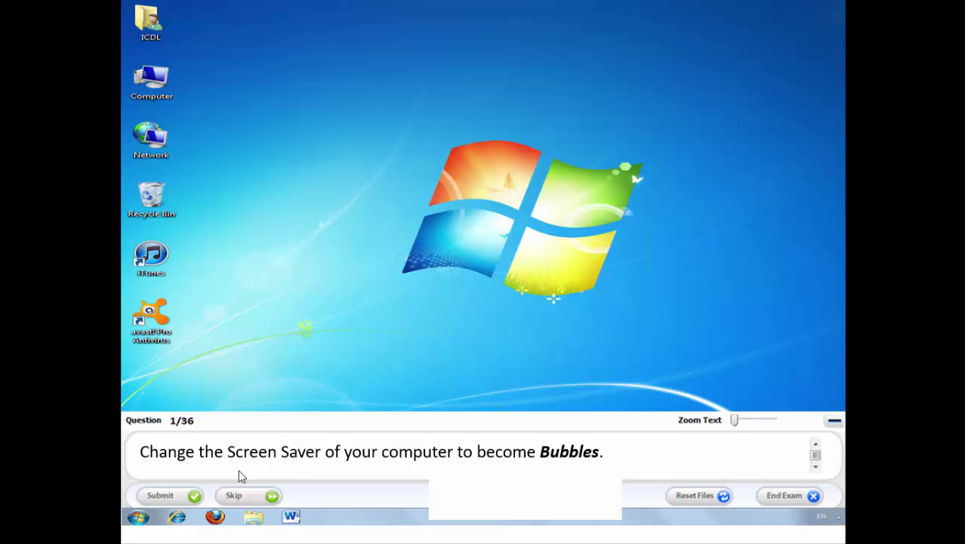
Open the Screen Saver settings from the desktop's personalization options and expand the list of available screen savers.
key("shift+F10")
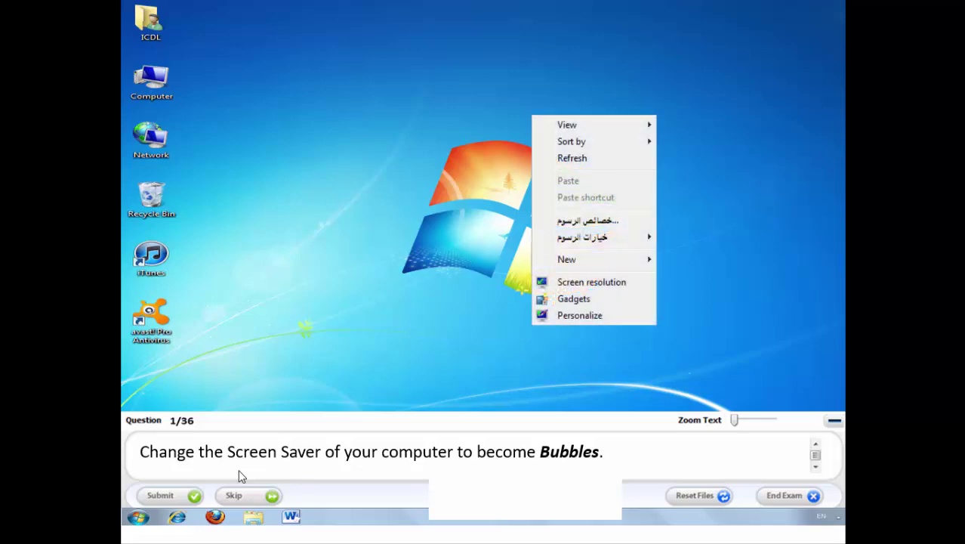
key("Up")
key("Return")
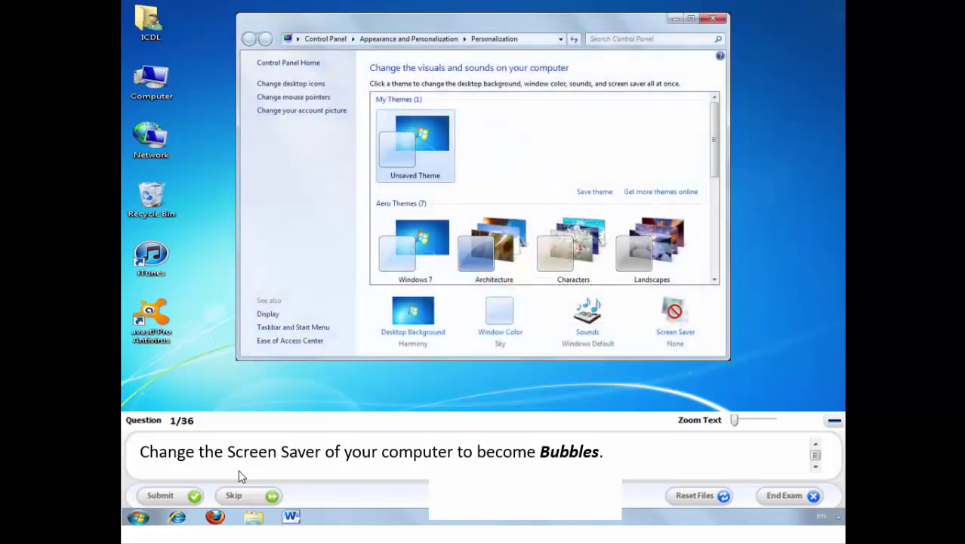
key("Tab")
key("Return")
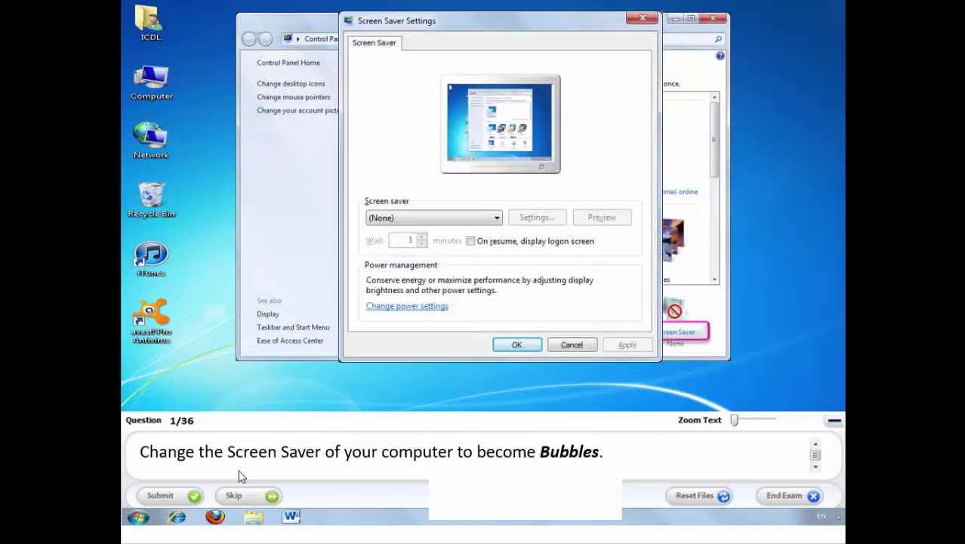
key("alt+Down")
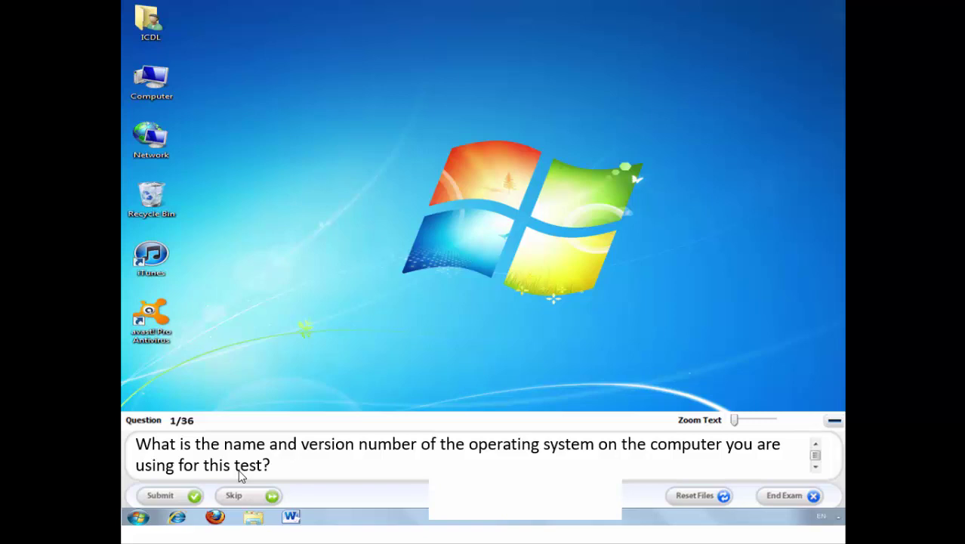
View the System page under System and Security in the Control Panel to find the operating system's name and version.
key("super")
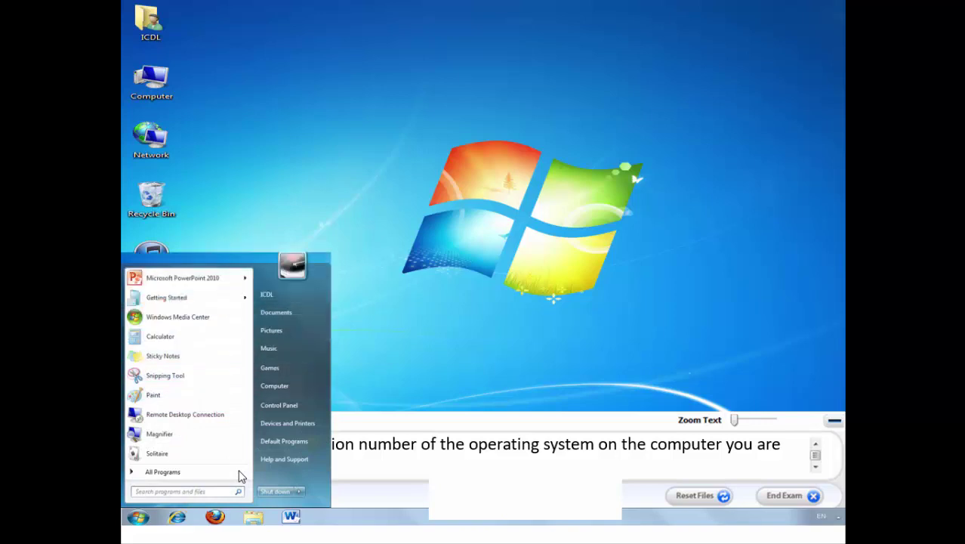
key("Return")
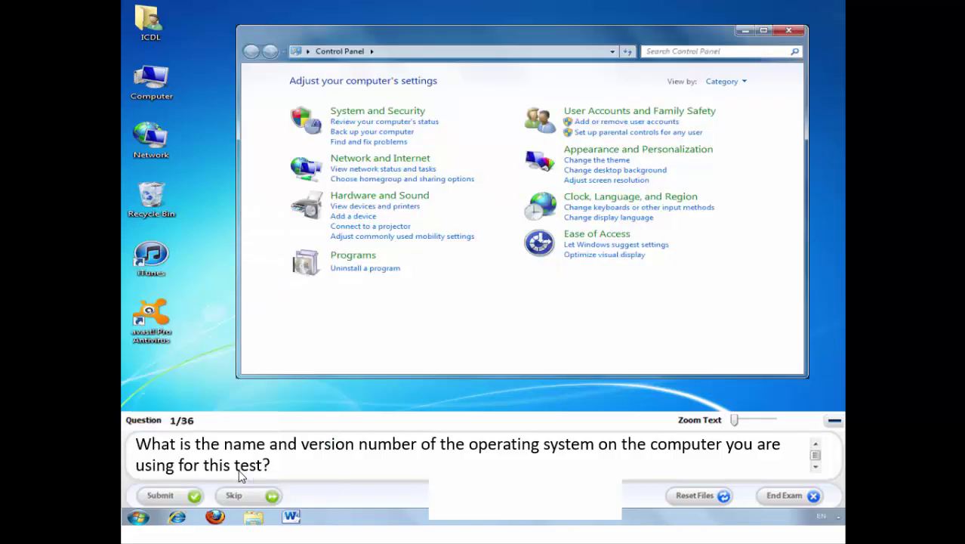
key("Tab")
key("Return")
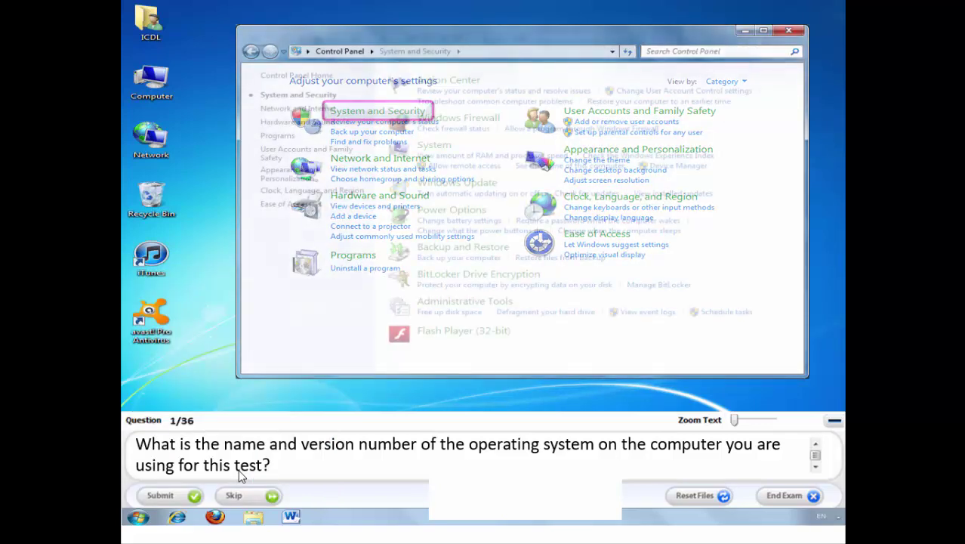
key("Tab")
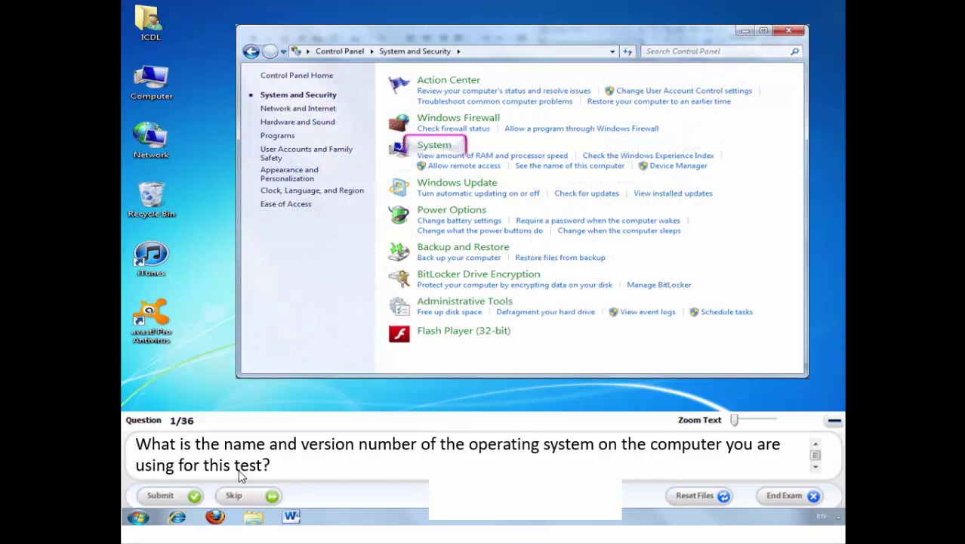
key("Return")
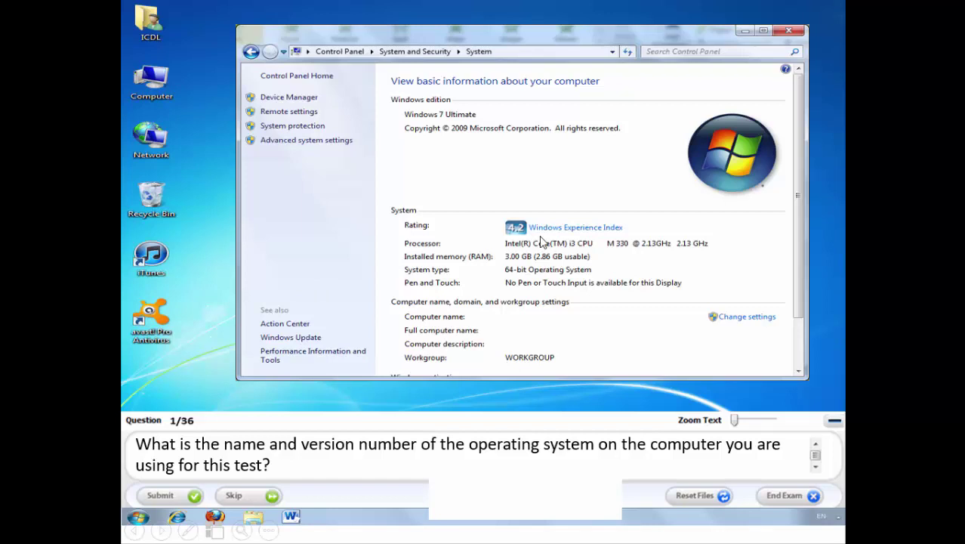
key("Return")
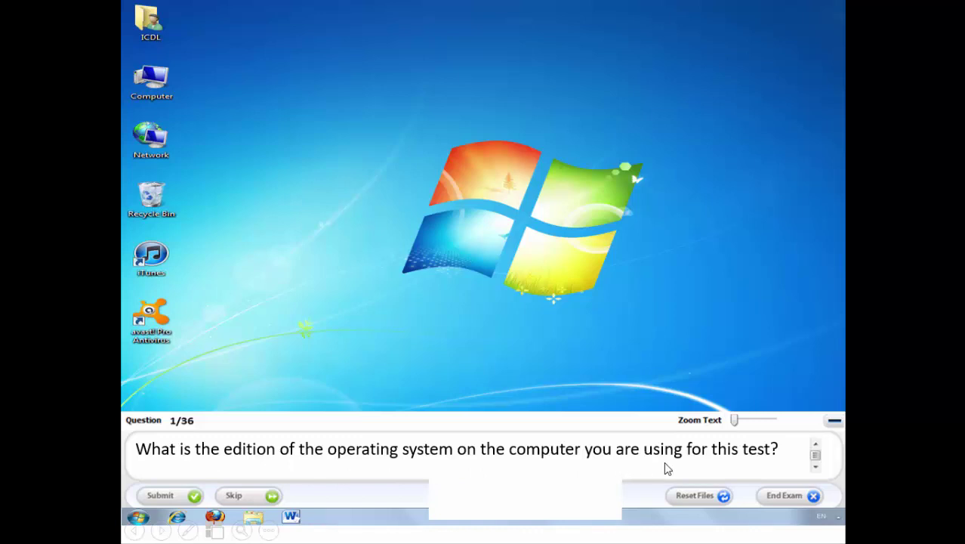
View the System page in the Control Panel to find the operating system's edition.
key("super")
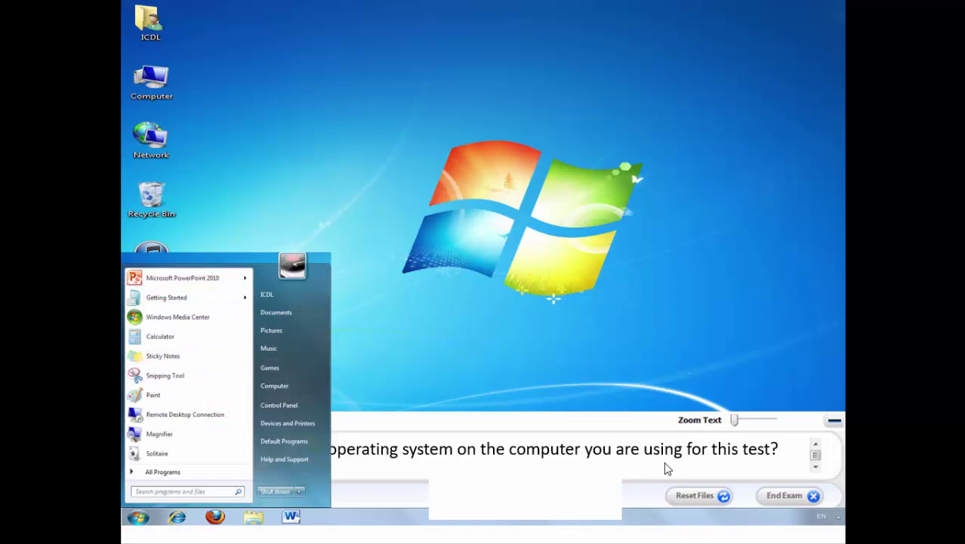
key("Return")
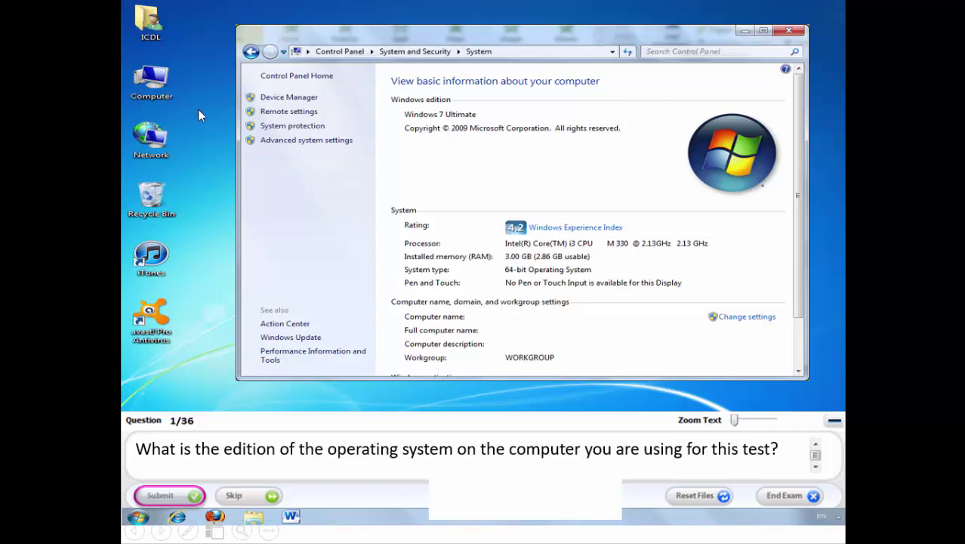
View the System page under System and Security in the Control Panel to find the amount of installed RAM.
key("super")
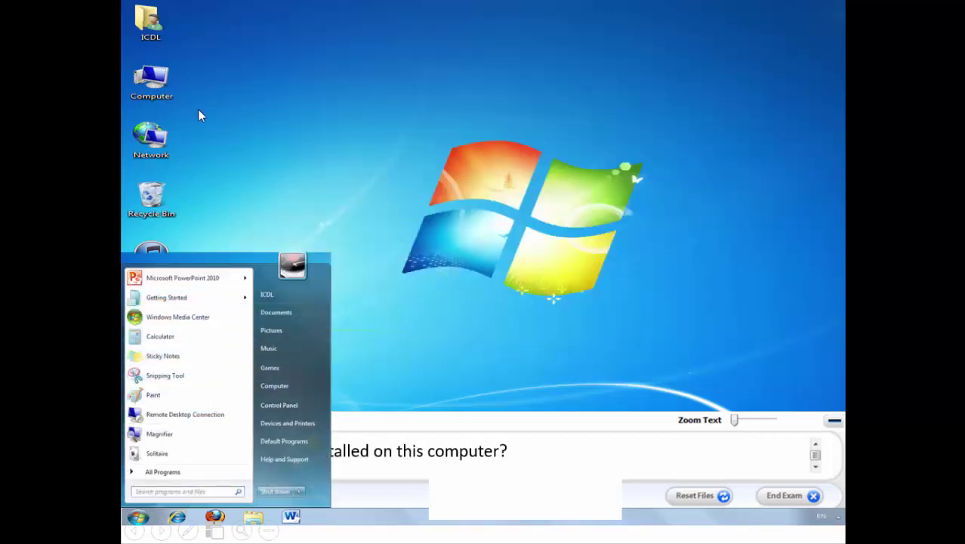
key("super")
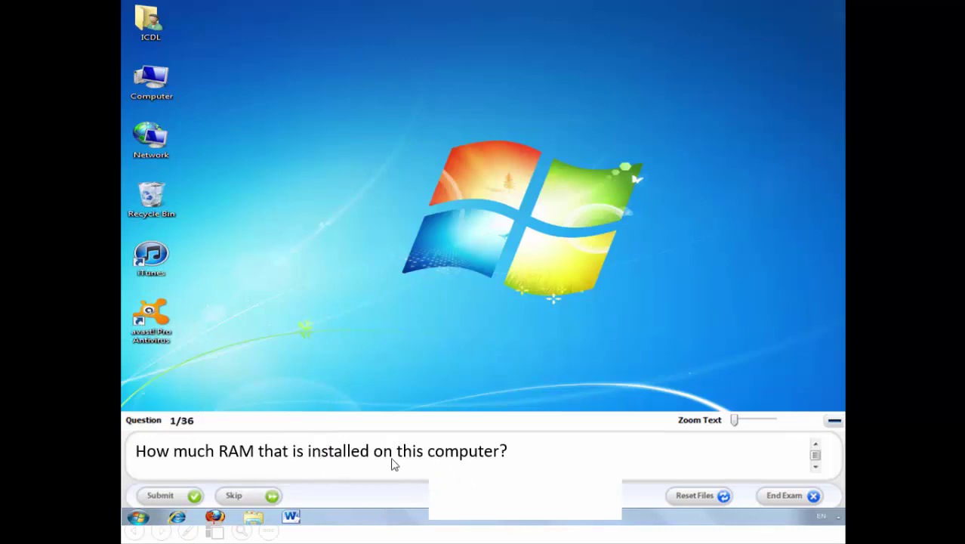
key("super")
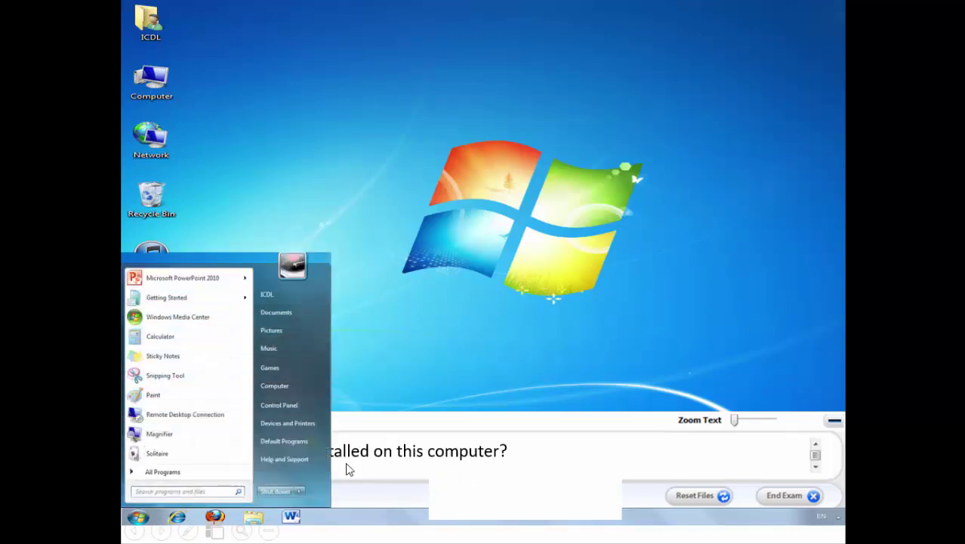
key("Return")
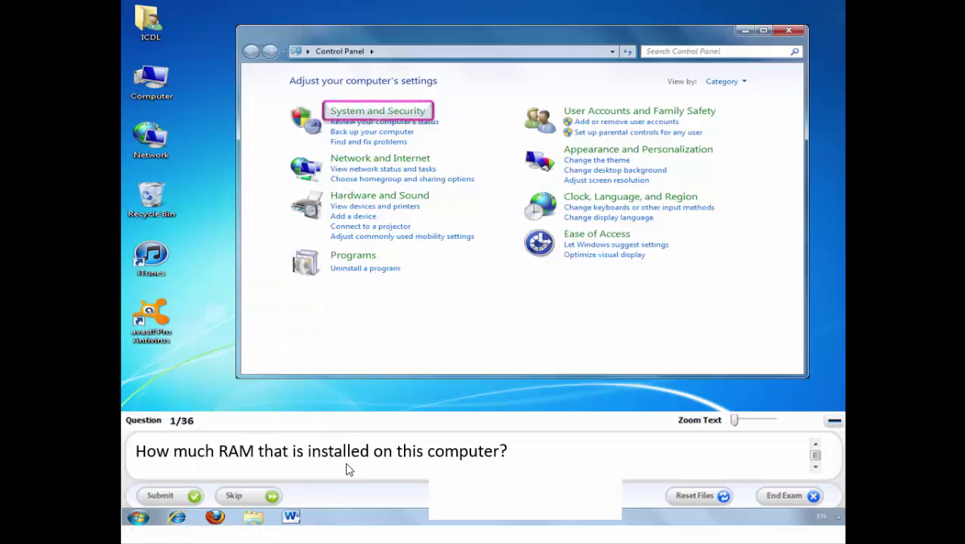
key("Return")
key("Tab")
key("Return")
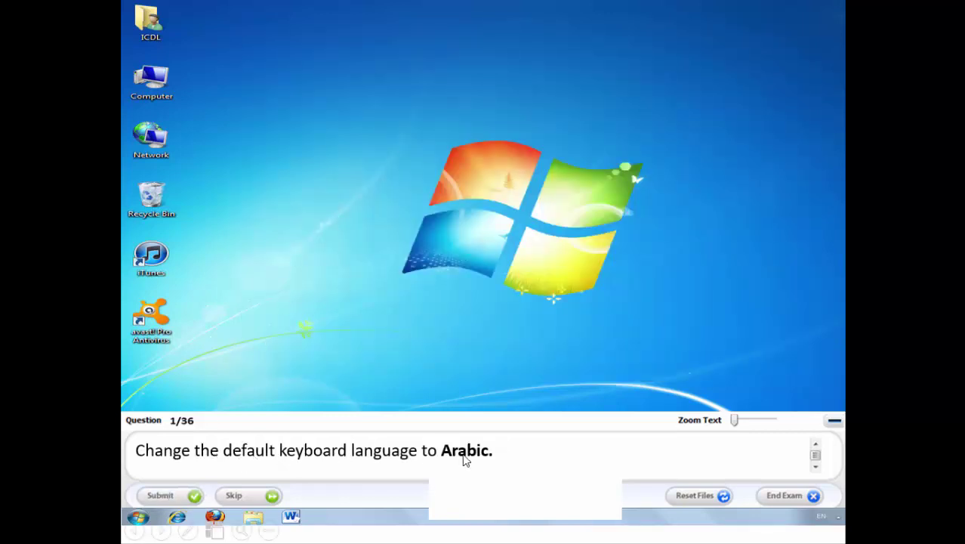
Open the keyboard and input method settings under Clock, Language, and Region in the Control Panel.
key("super")
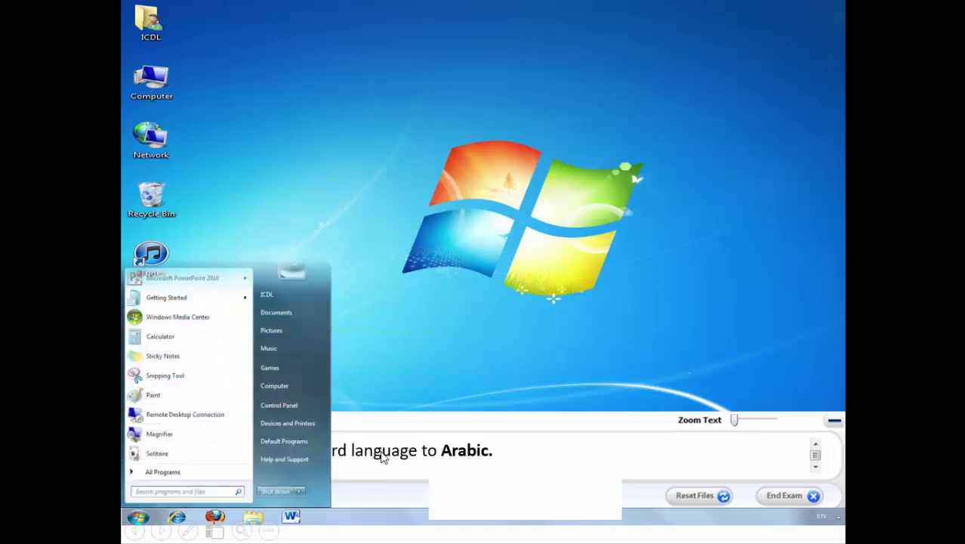
key("Return")
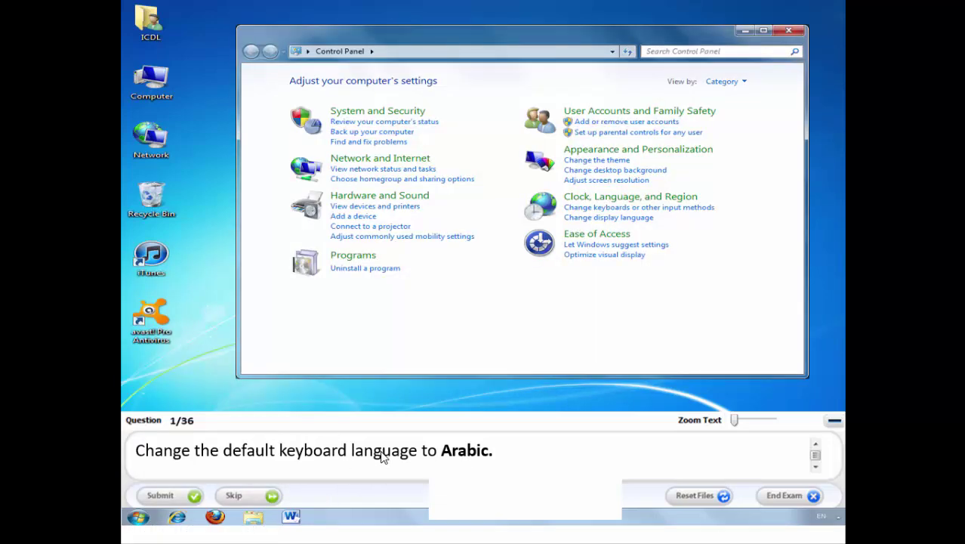
key("Return")
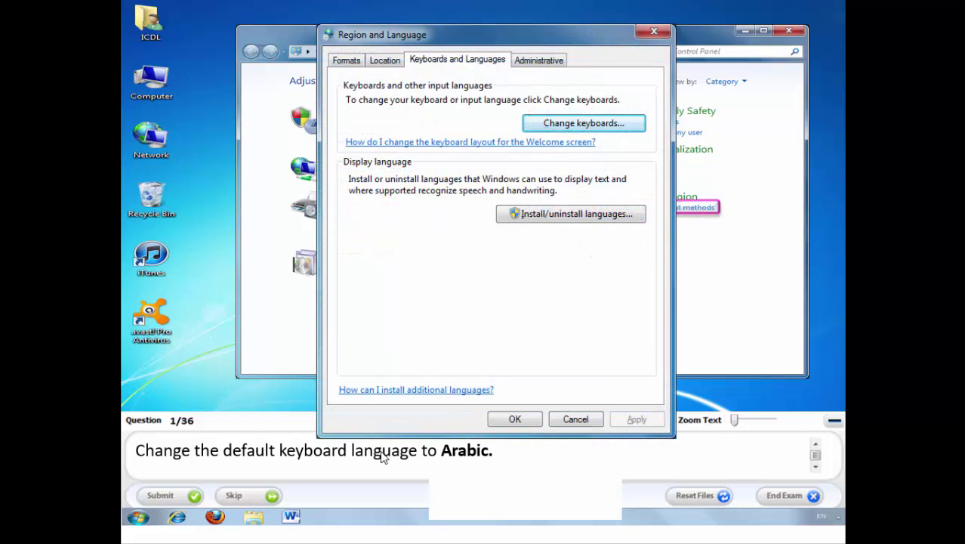
key("Escape")
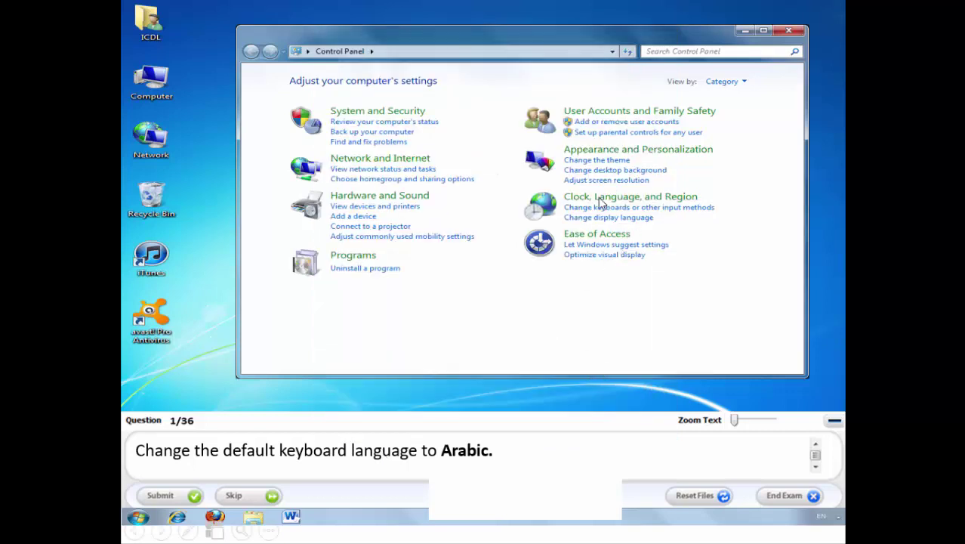
left_click(681, 209)
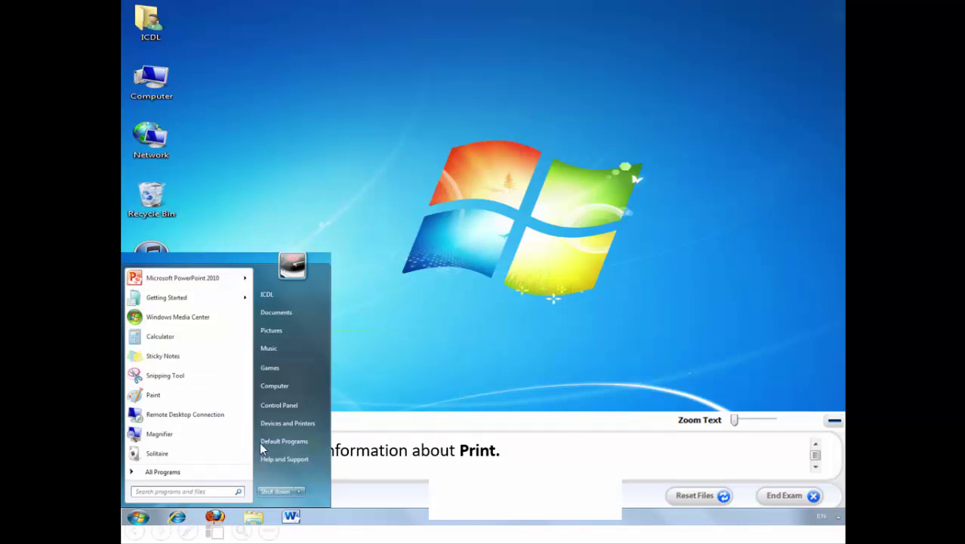
Search Windows Help and Support for "Print" and submit the answer to the help question.
left_click(284, 468)
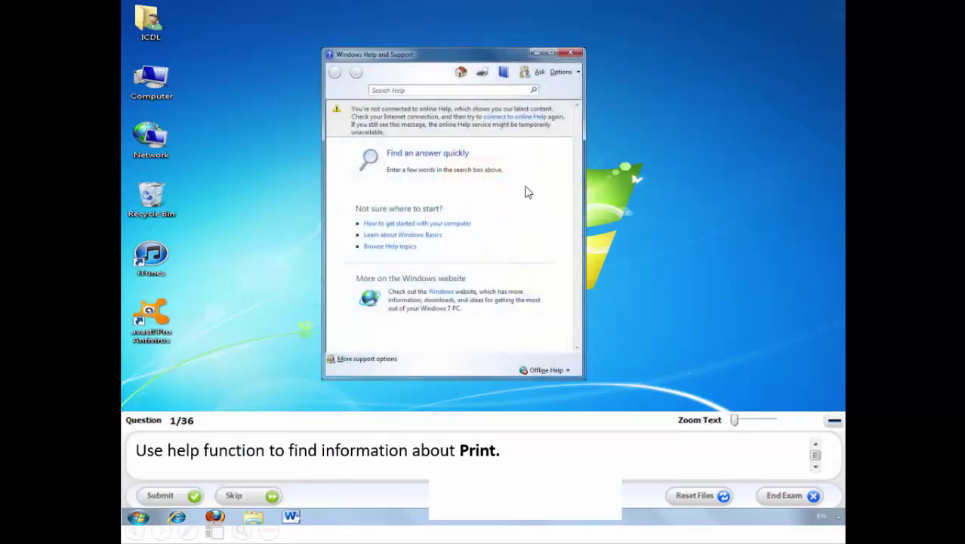
type("Print")
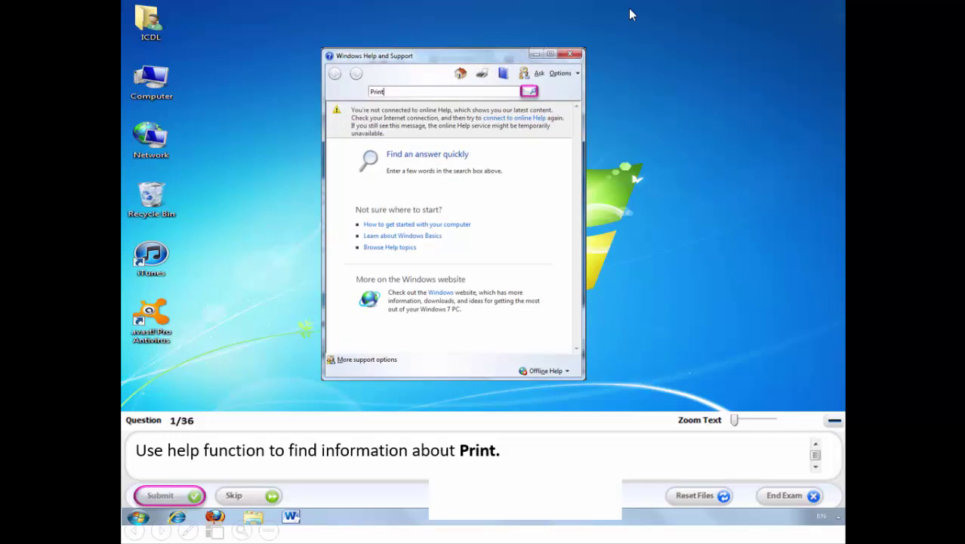
left_click(171, 495)
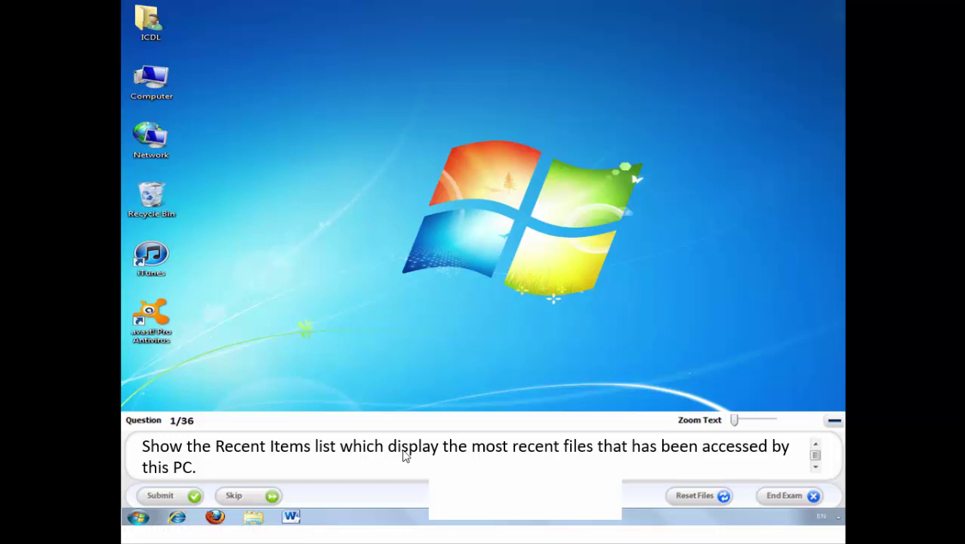
Open the Recent Items list to display the files most recently accessed on this PC.
key("super")
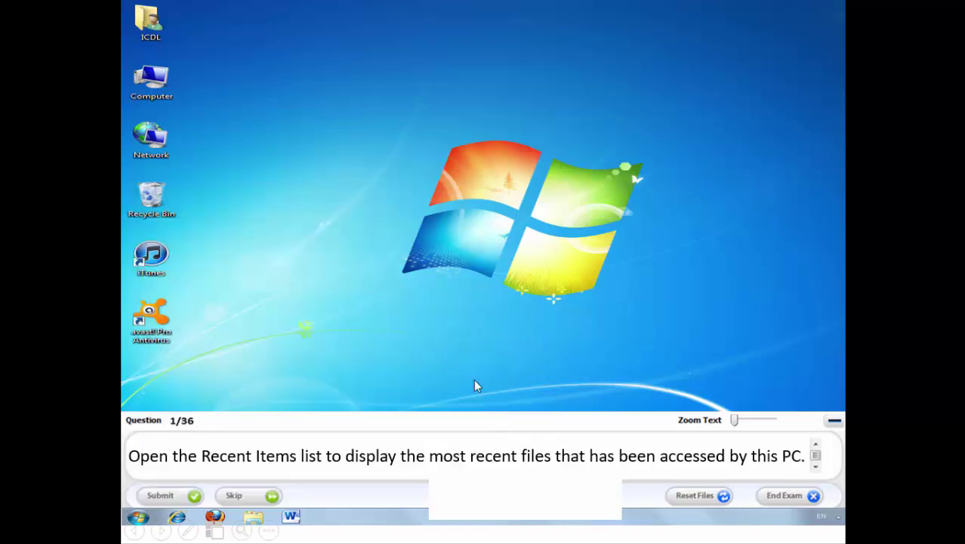
key("super")
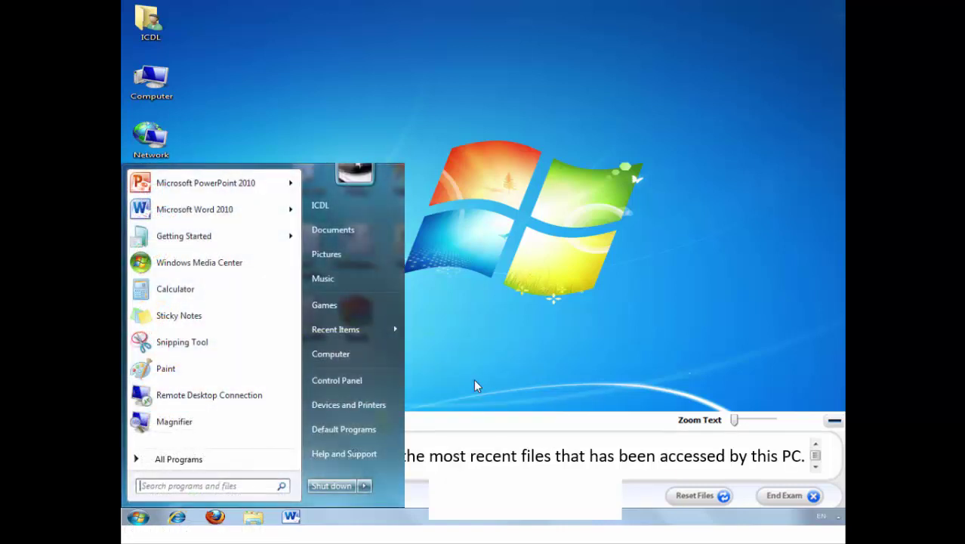
key("Menu")
key("Down")
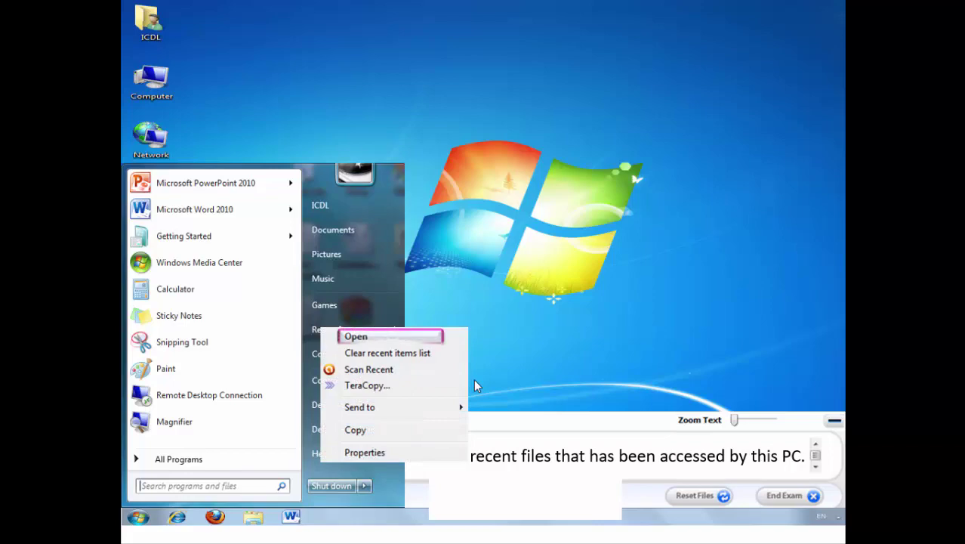
key("Return")
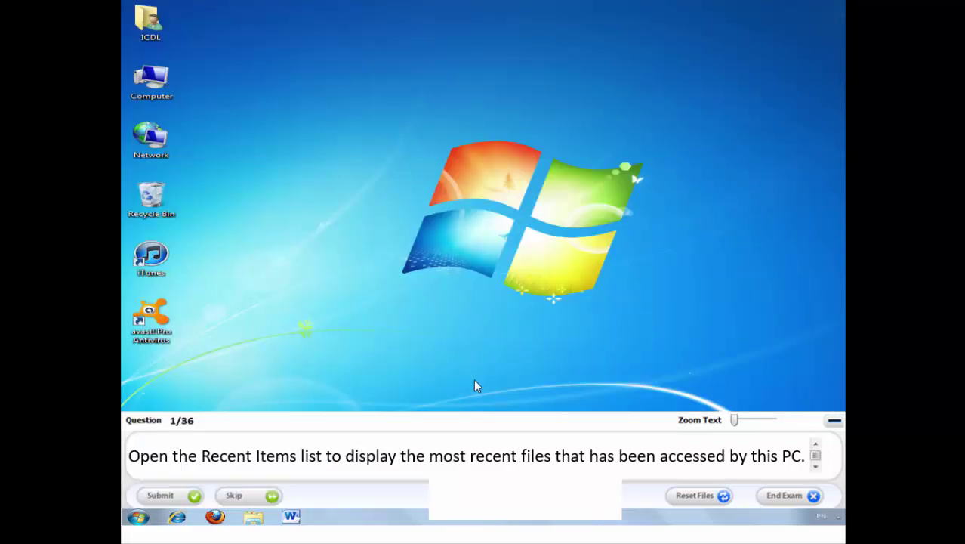
key("super")
key("Menu")
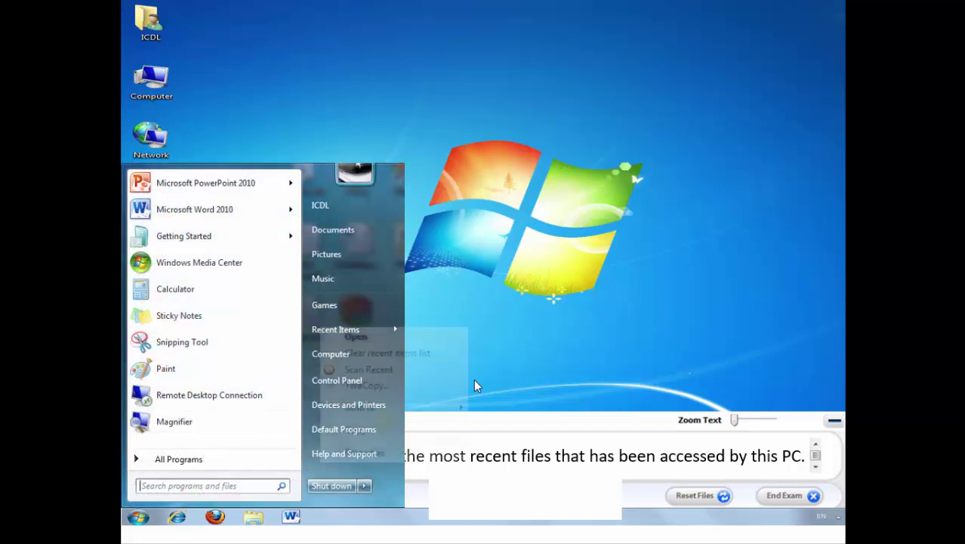
key("Down")
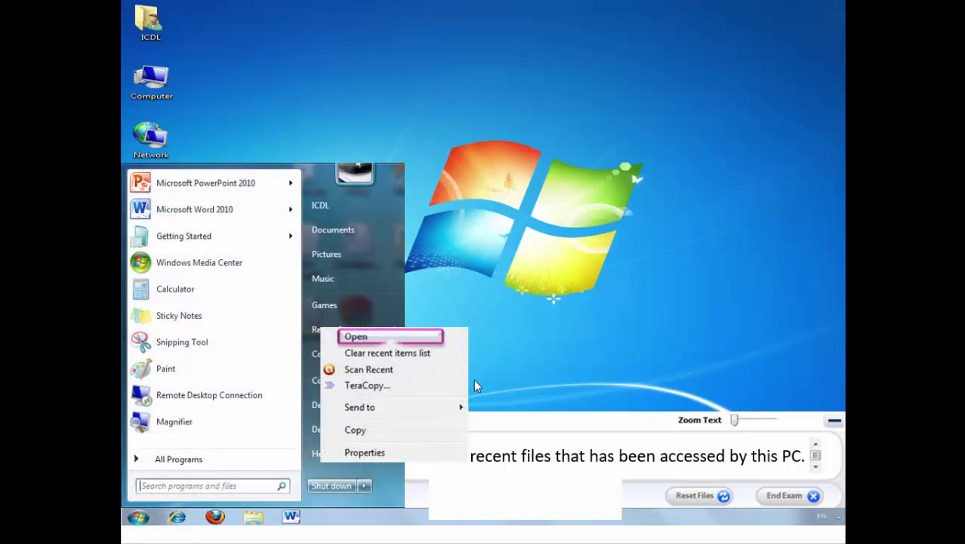
key("Return")
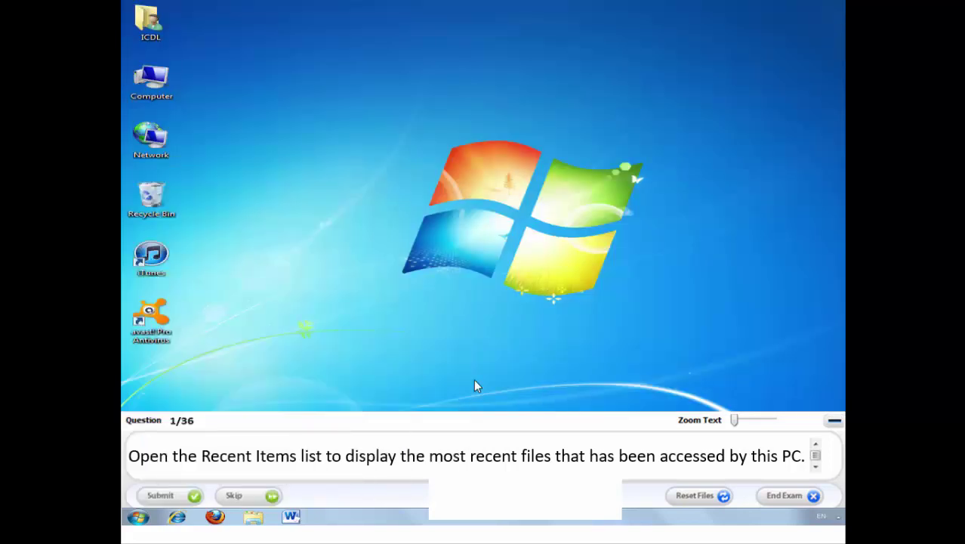
left_click(474, 385)
key("super")
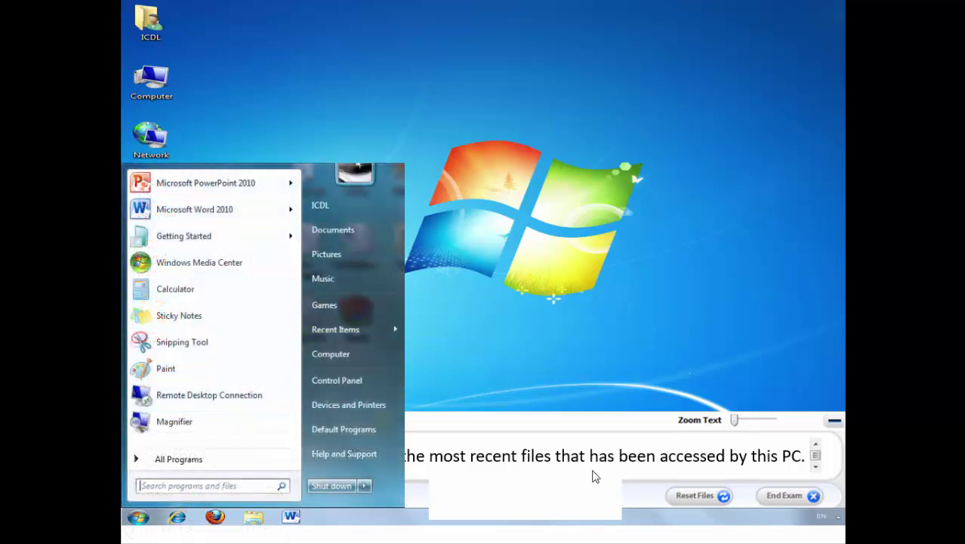
key("shift+F10")
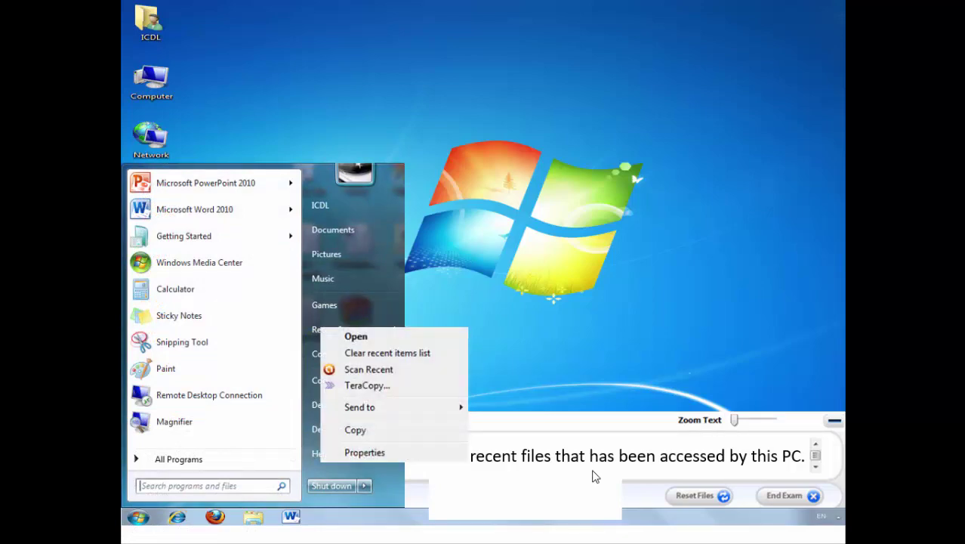
key("Return")
key("Escape")
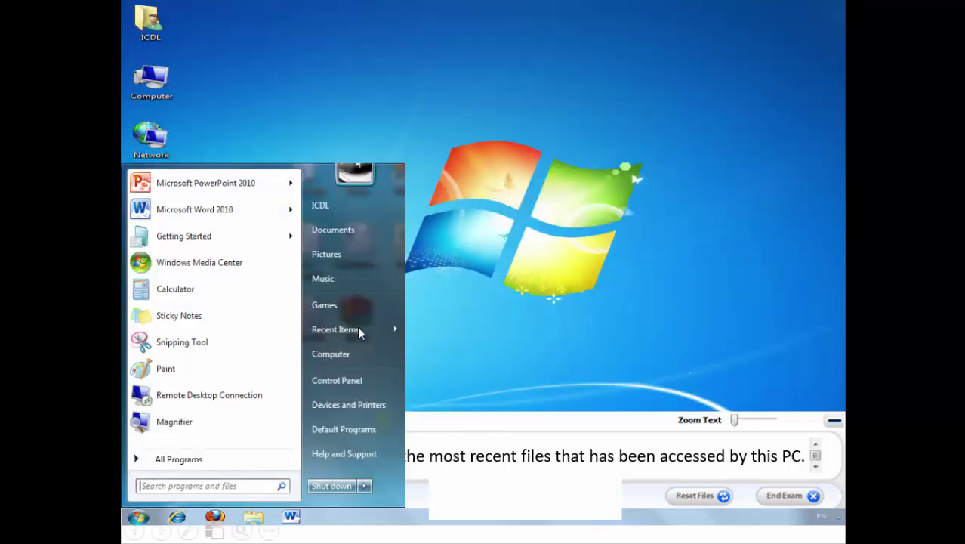
right_click(359, 332)
left_click(358, 333)
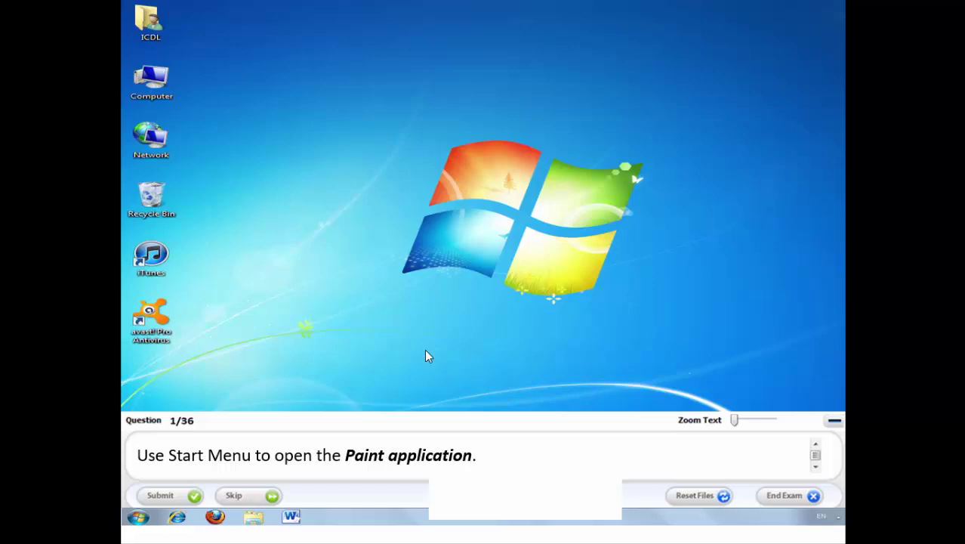
Open the Paint application and switch to the Notepad window that is already open.
key("super")
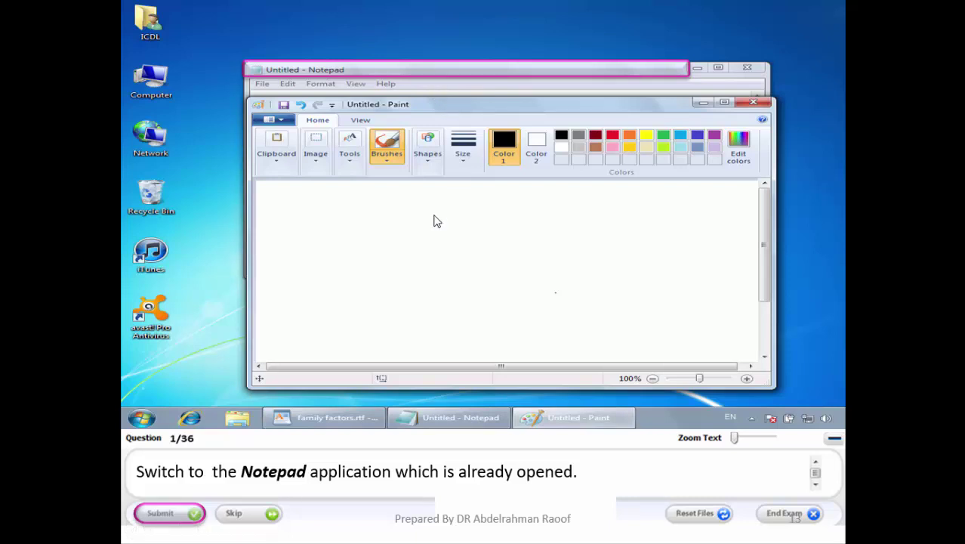
key("alt+Tab")
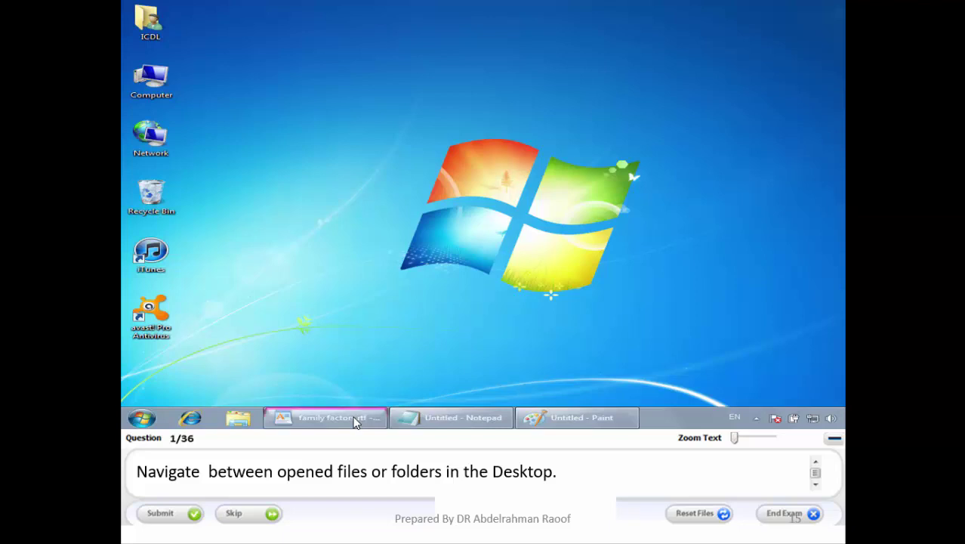
Cycle through the open family factors.rtf, Notepad and Paint windows on the desktop.
key("alt+Tab")
key("alt+Tab")
key("alt+Tab")
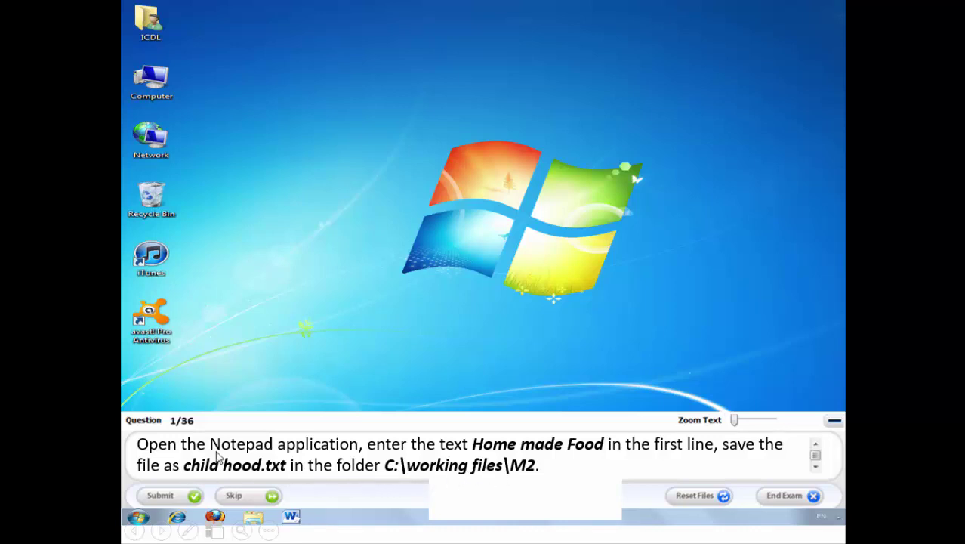
Open Notepad from the Accessories programs and enter "Home made Food" in the first line.
key("super")
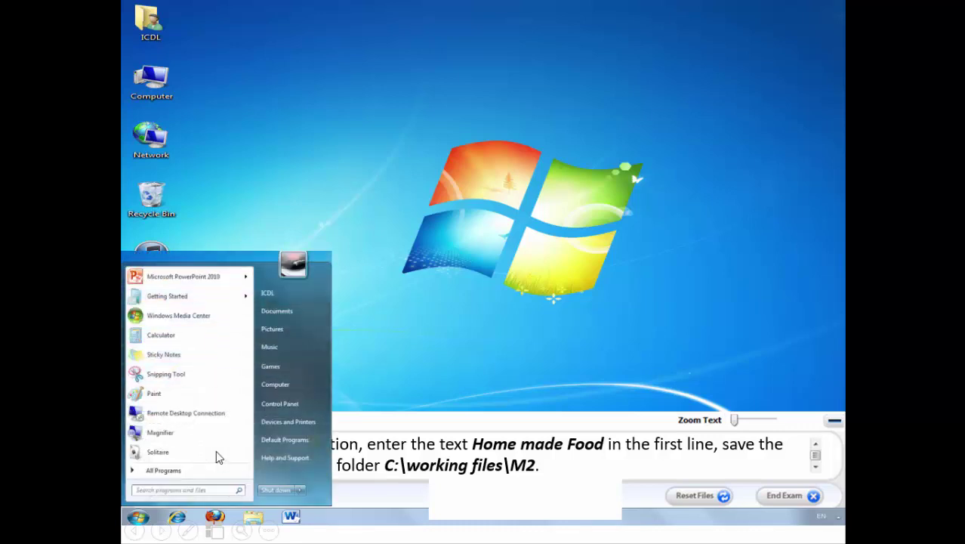
key("Return")
key("Return")
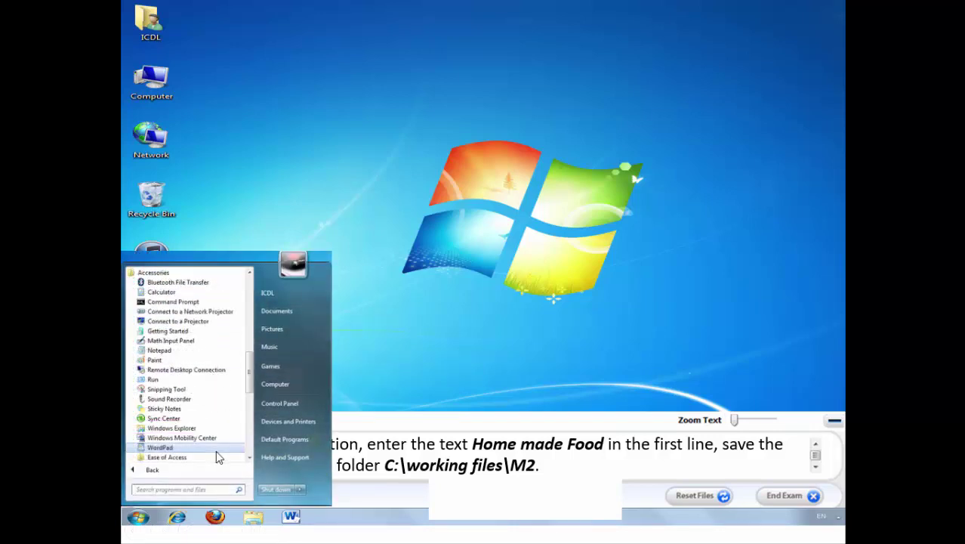
left_click(168, 354)
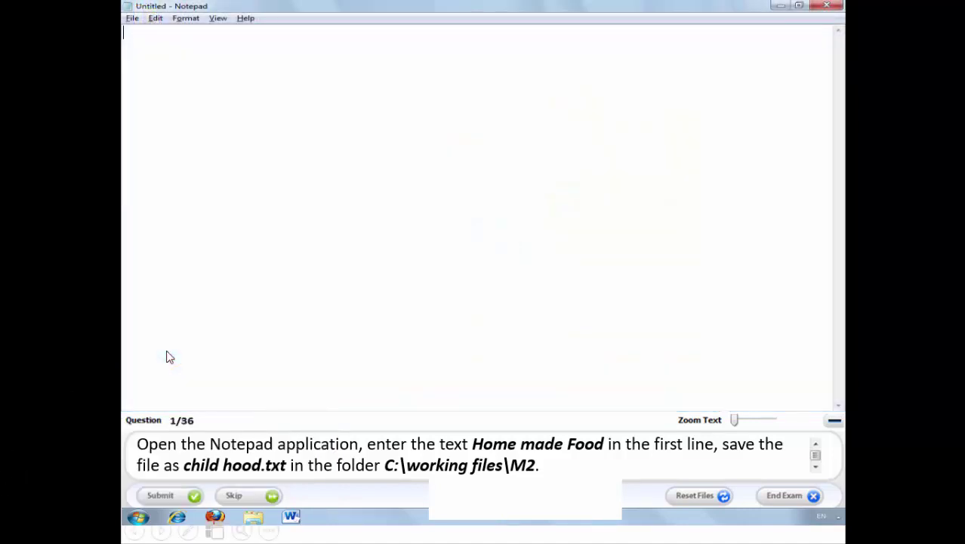
type("Home made Food")
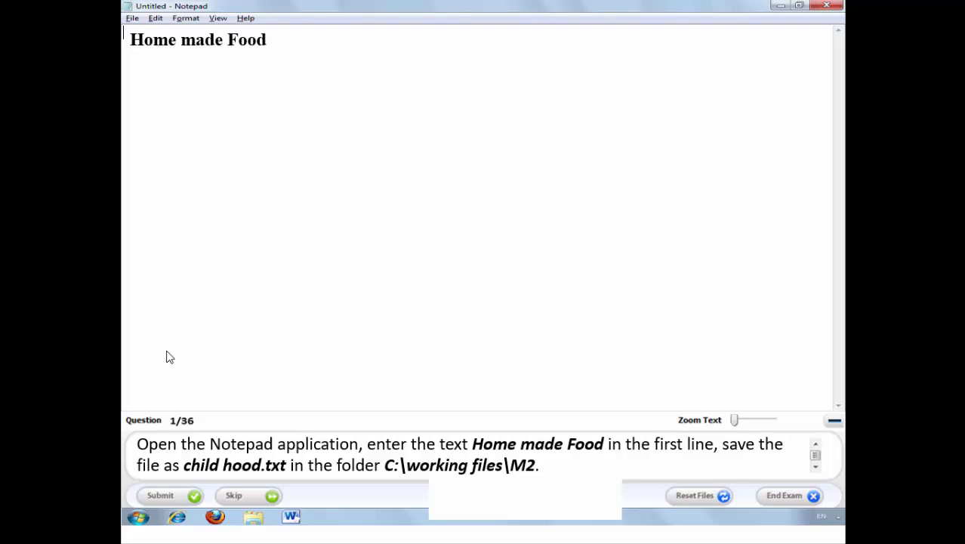
Save the Notepad document as the text file "child hood" in C:\Working files\M2.
left_click(136, 19)
key("a")
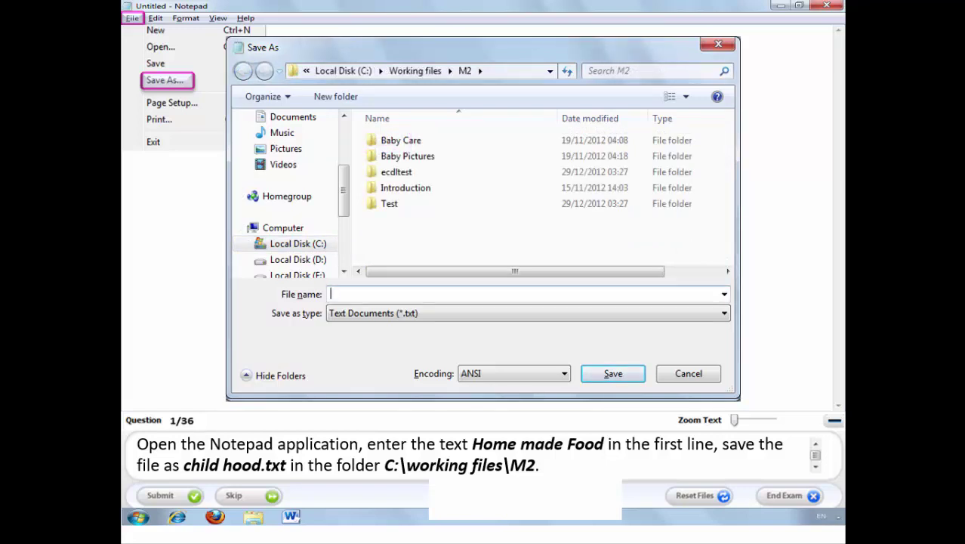
type("child hood")
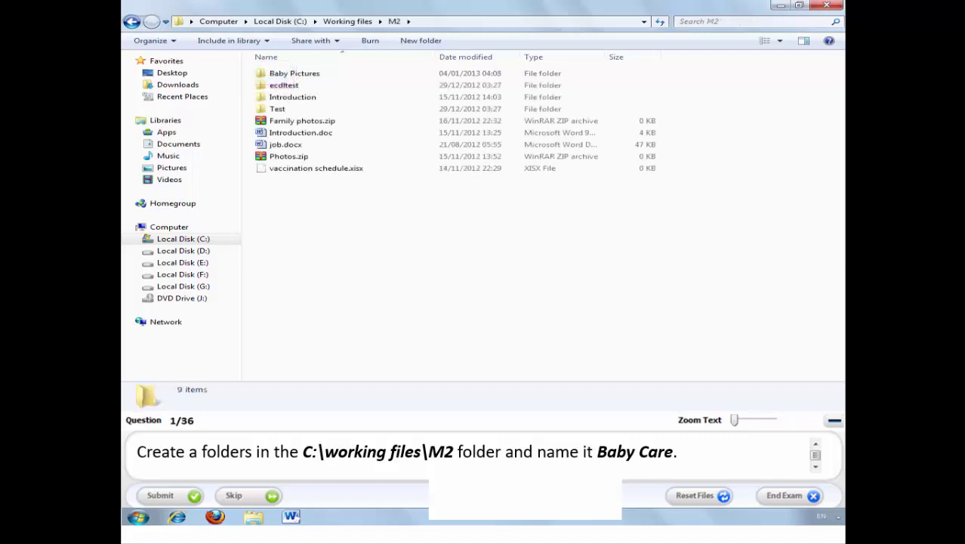
Create a folder named Baby Care in C:\Working files\M2.
key("ctrl+shift+n")
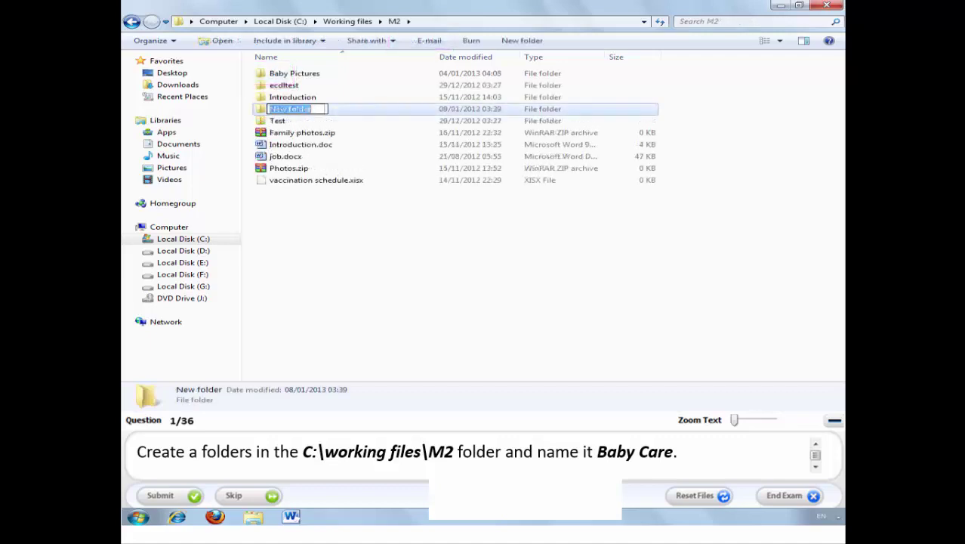
type("Baby Care")
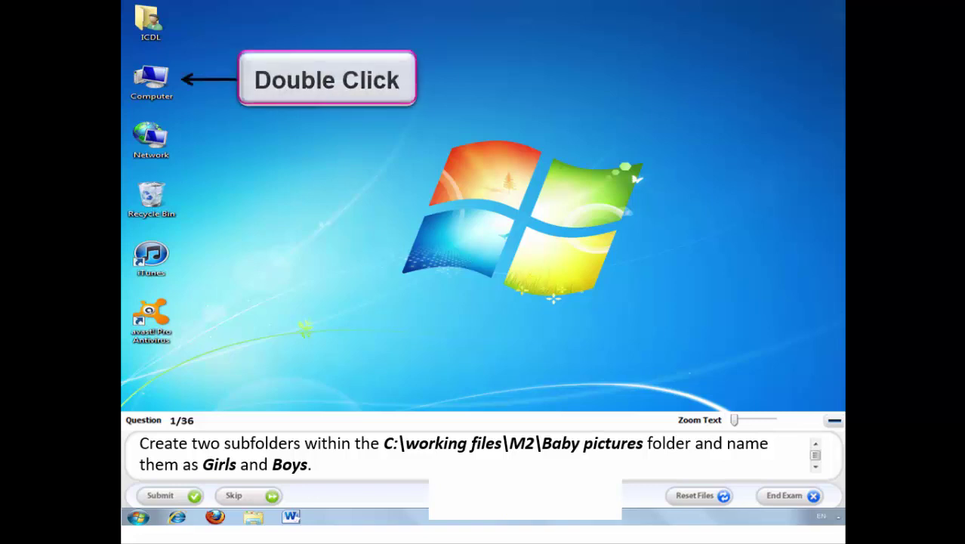
Open the Baby Pictures folder in C:\Working files\M2, starting from Computer.
double_click(151, 82)
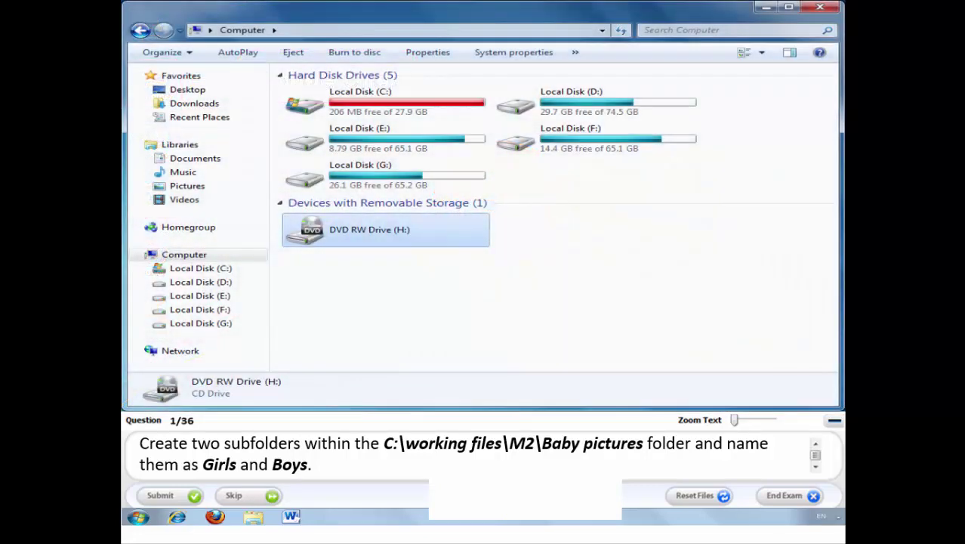
left_click(200, 268)
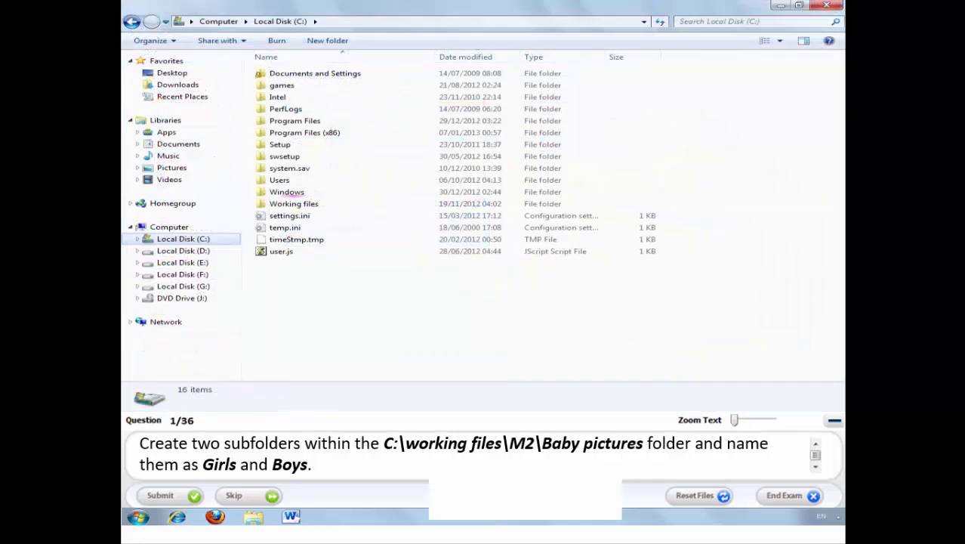
double_click(294, 203)
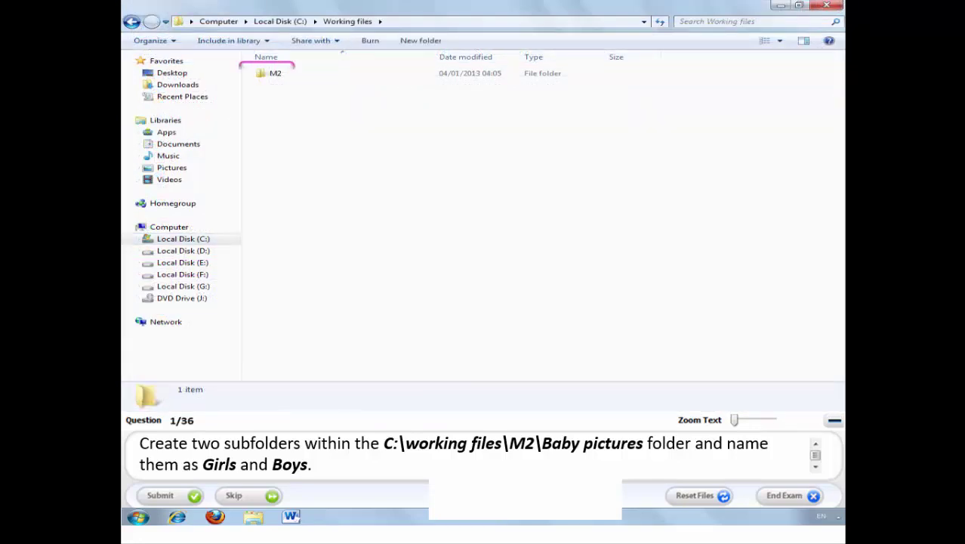
double_click(274, 73)
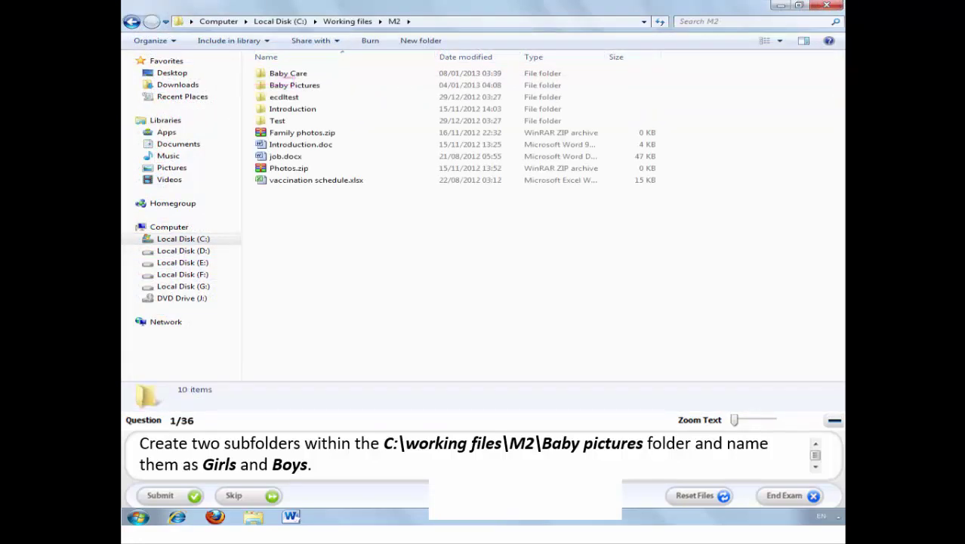
double_click(295, 84)
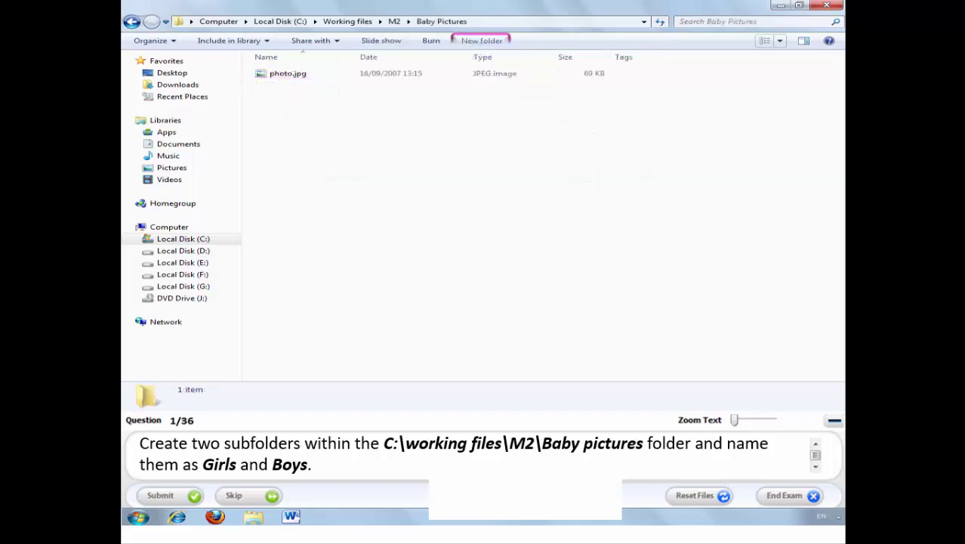
Create two subfolders named Girls and Boys in the Baby Pictures folder.
left_click(482, 40)
type("Girls")
key("Return")
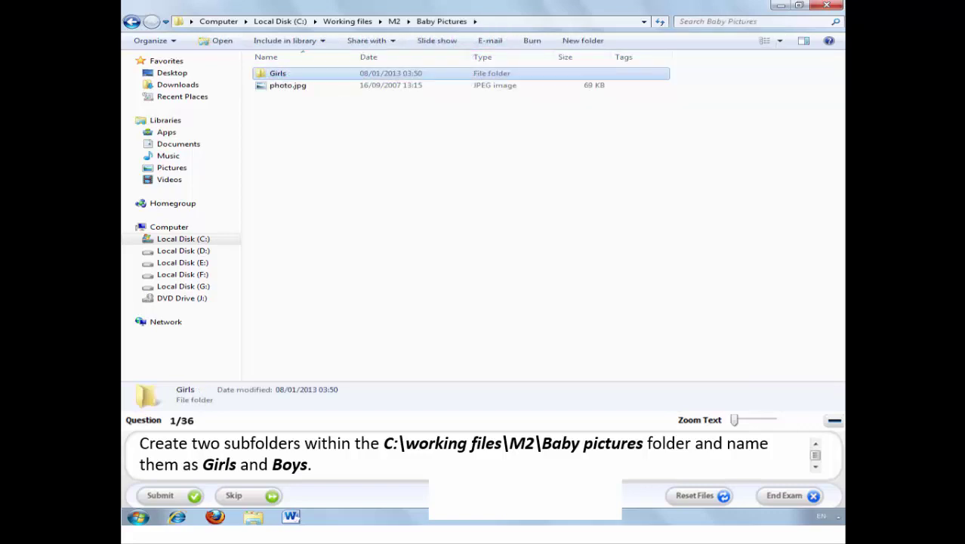
left_click(583, 40)
type("Boys")
key("Return")
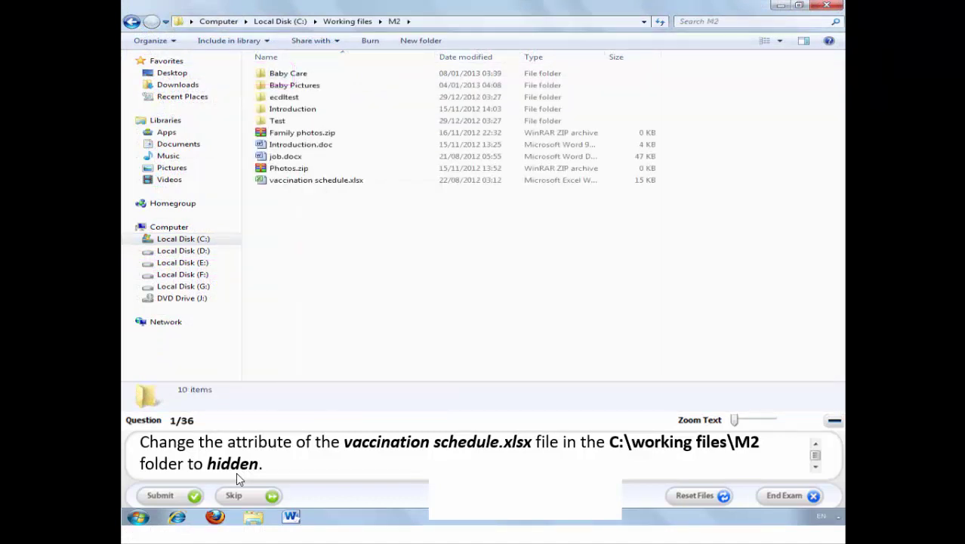
Set the vaccination schedule.xlsx file's attribute to Hidden in its properties and confirm the change.
right_click(333, 190)
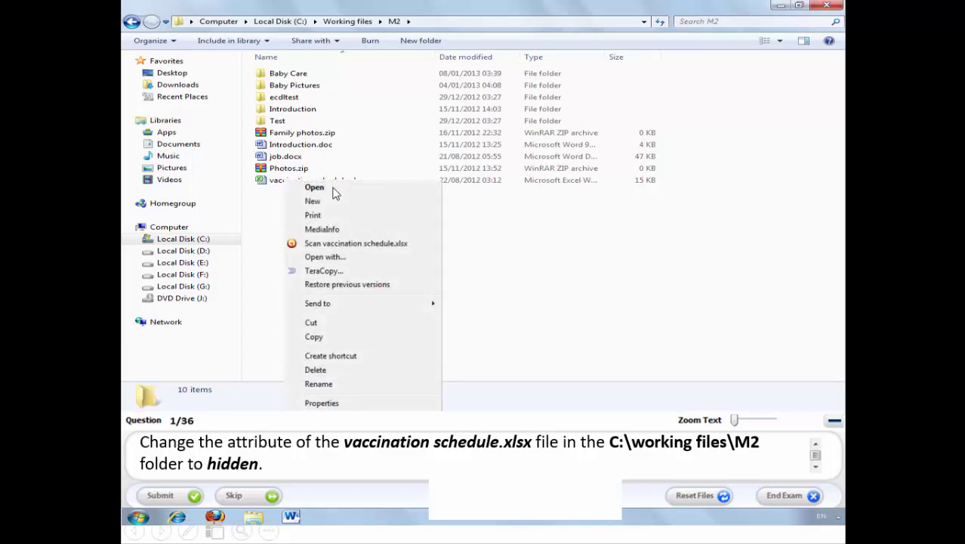
key("r")
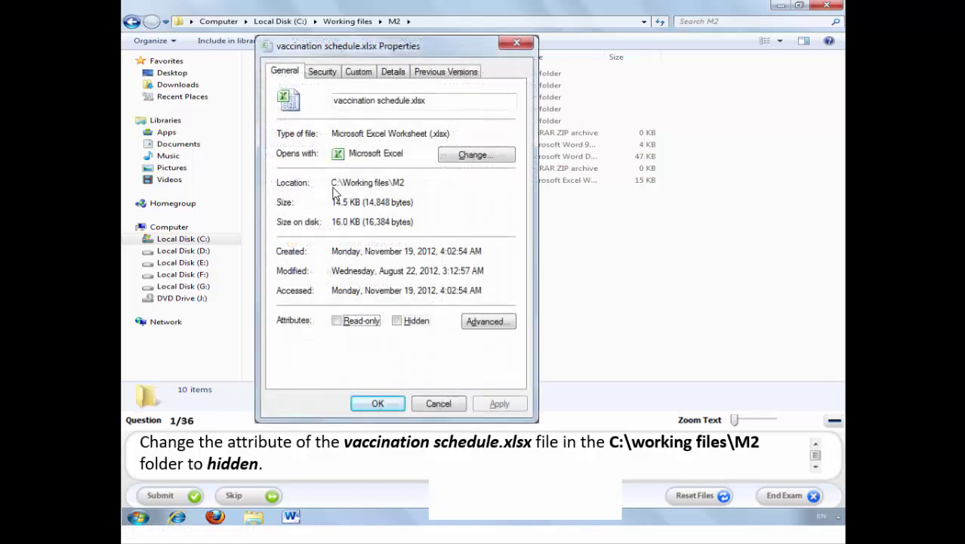
key("alt+h")
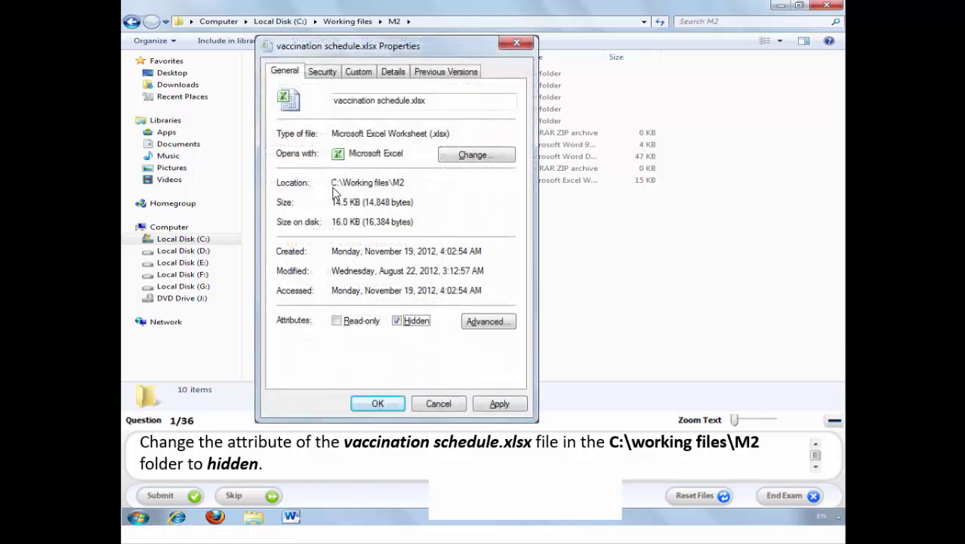
key("Return")
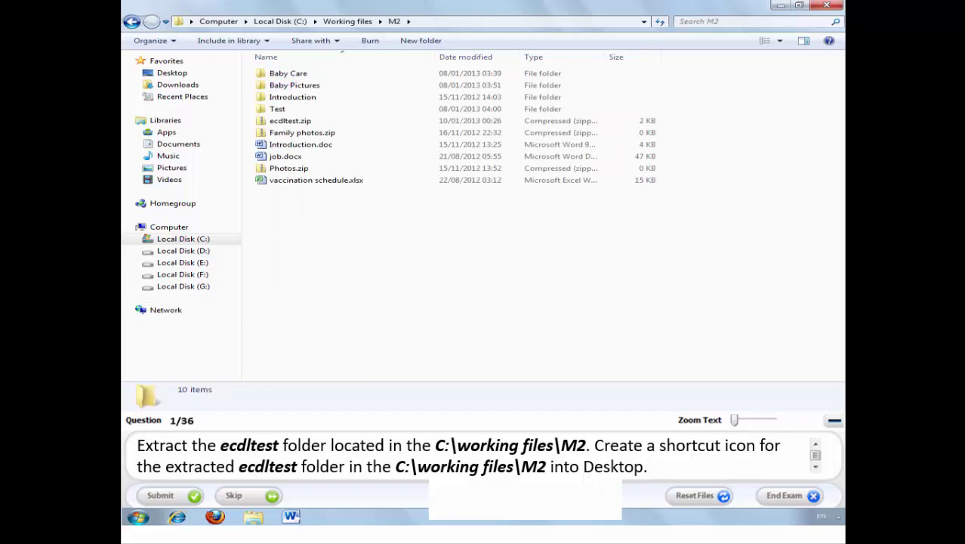
Extract the contents of ecdltest.zip into C:\Working files\M2.
right_click(295, 125)
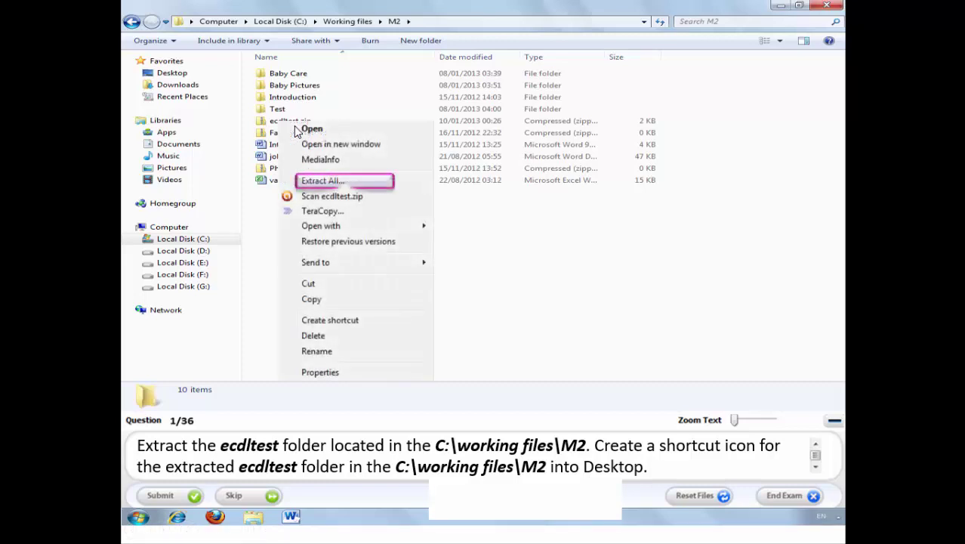
left_click(323, 181)
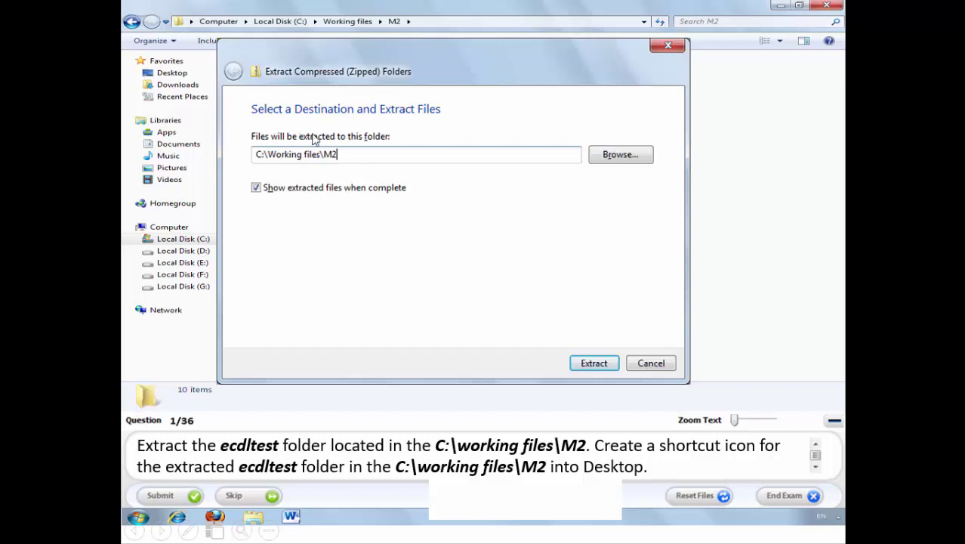
key("Return")
key("Return")
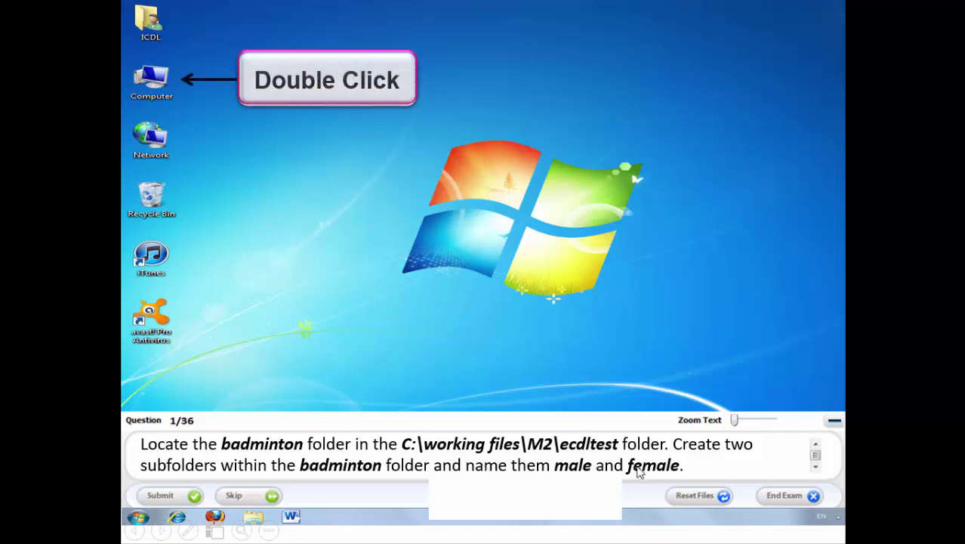
Open the badminton folder in C:\Working files\M2\ecdltest, starting from Computer.
double_click(151, 79)
left_click(200, 269)
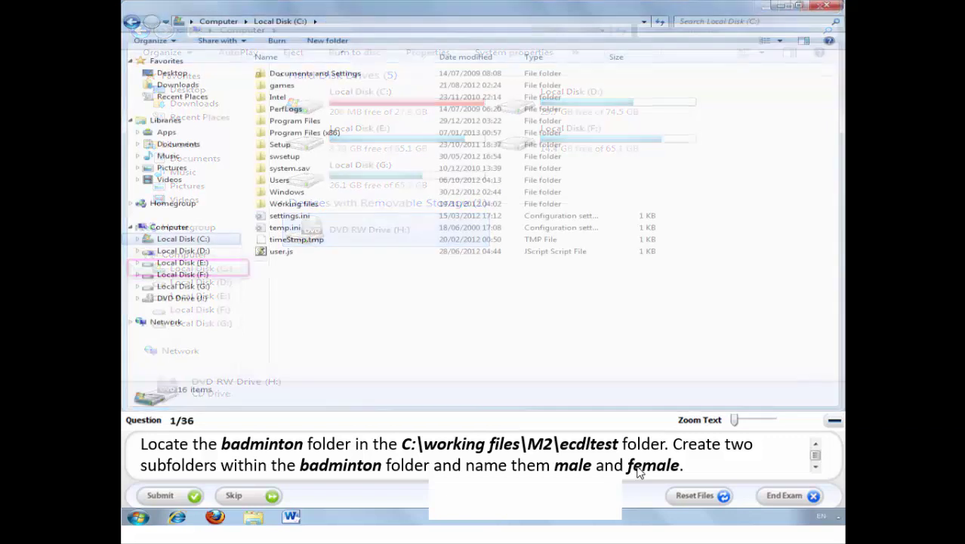
double_click(294, 204)
double_click(273, 73)
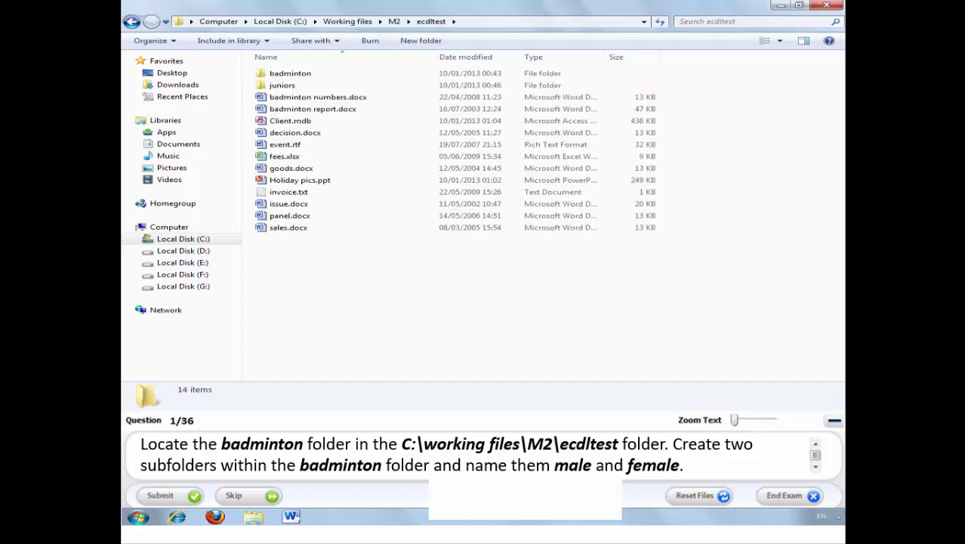
double_click(278, 75)
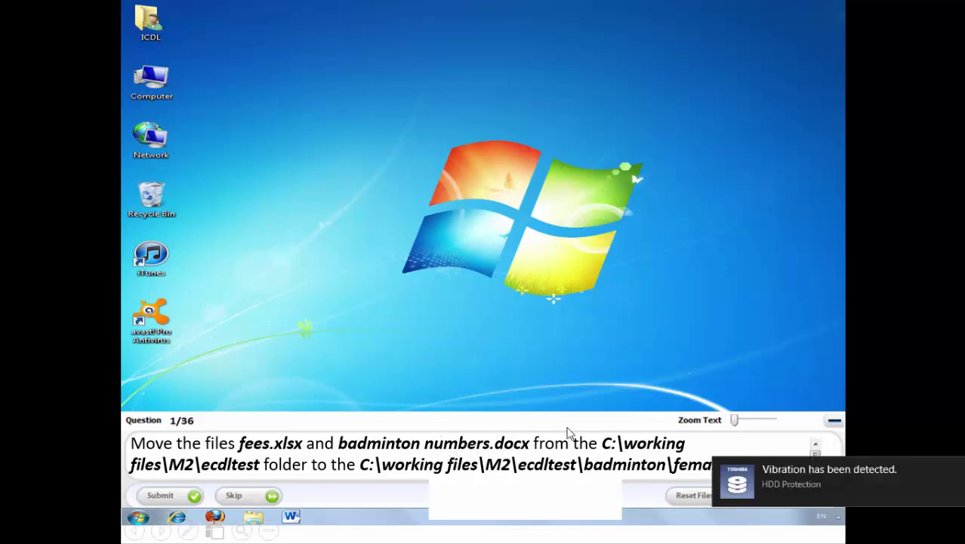
Move fees.xlsx and badminton numbers.docx from the ecdltest folder to the female subfolder of badminton.
left_click(954, 469)
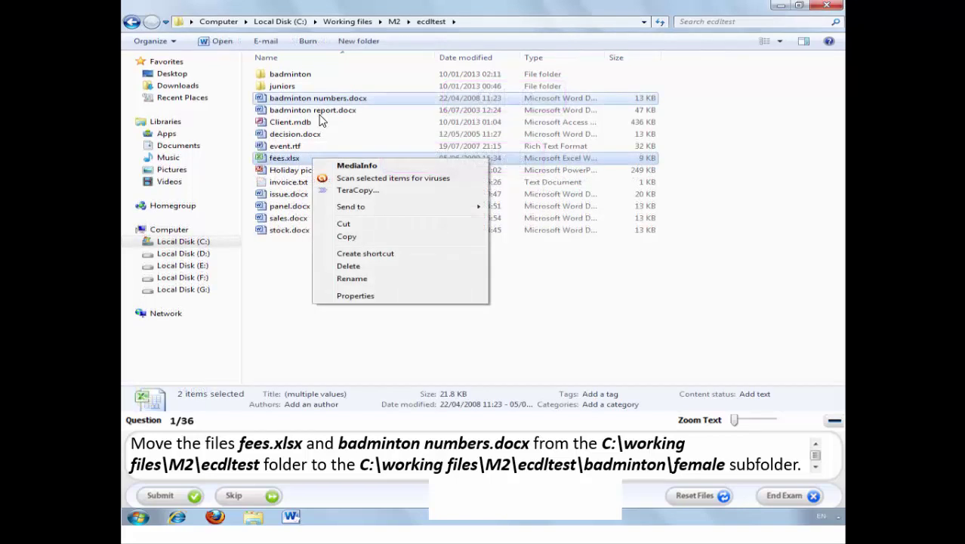
key("t")
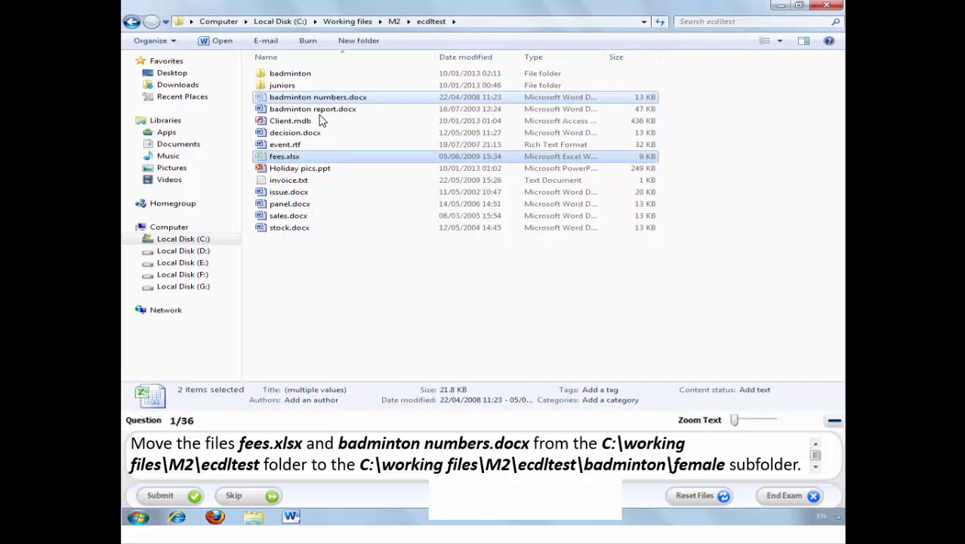
key("b")
key("Return")
key("b")
key("Return")
key("f")
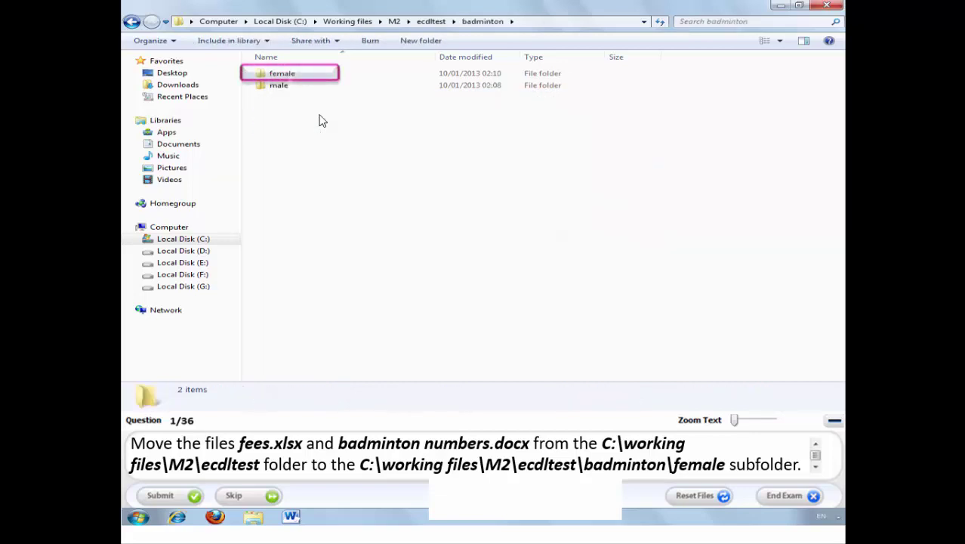
key("Return")
key("shift+F10")
key("p")
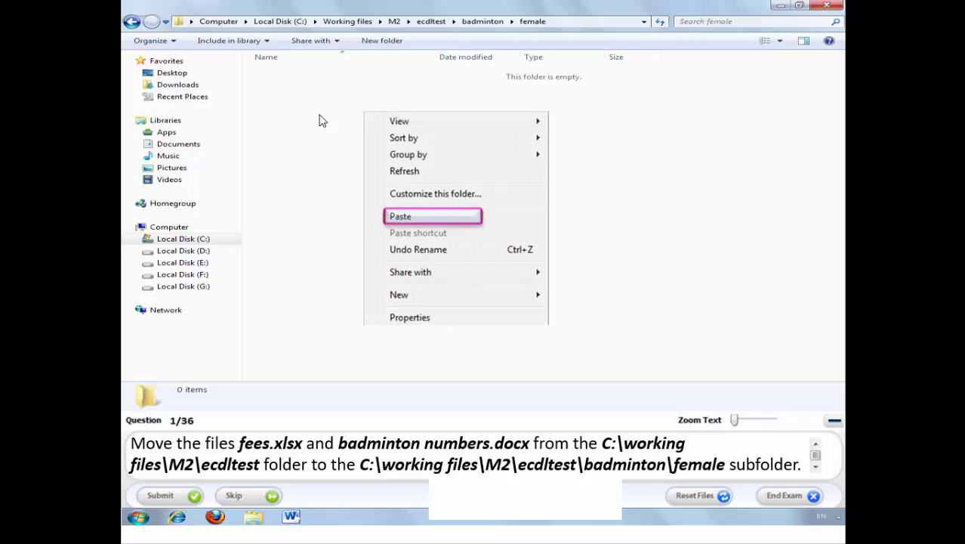
key("Return")
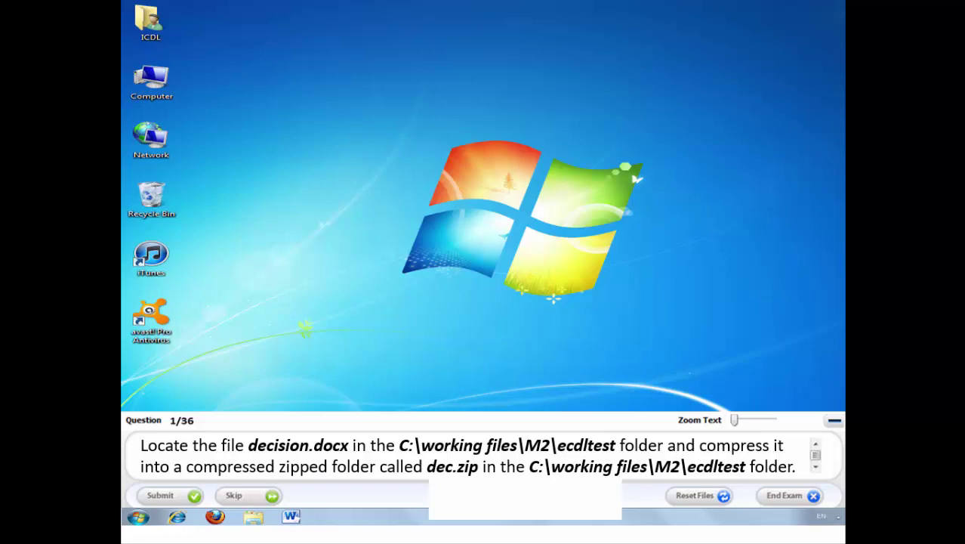
Compress decision.docx in the ecdltest folder into a zipped folder named dec.zip.
left_click(216, 517)
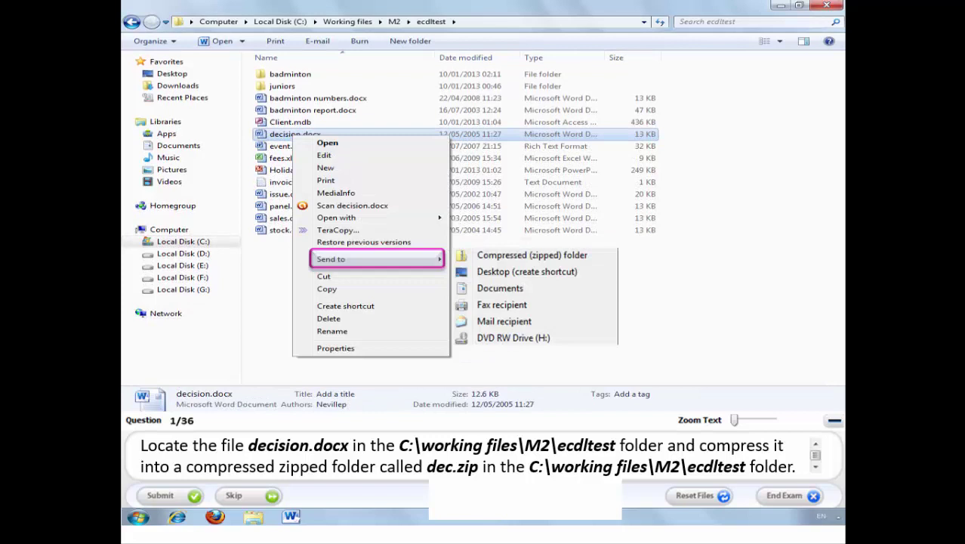
left_click(541, 261)
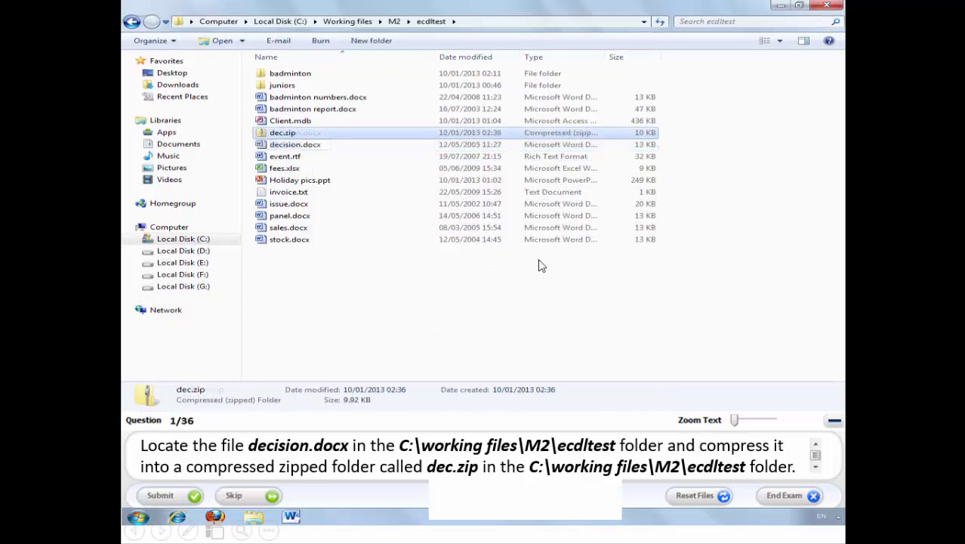
type("dec")
key("Return")
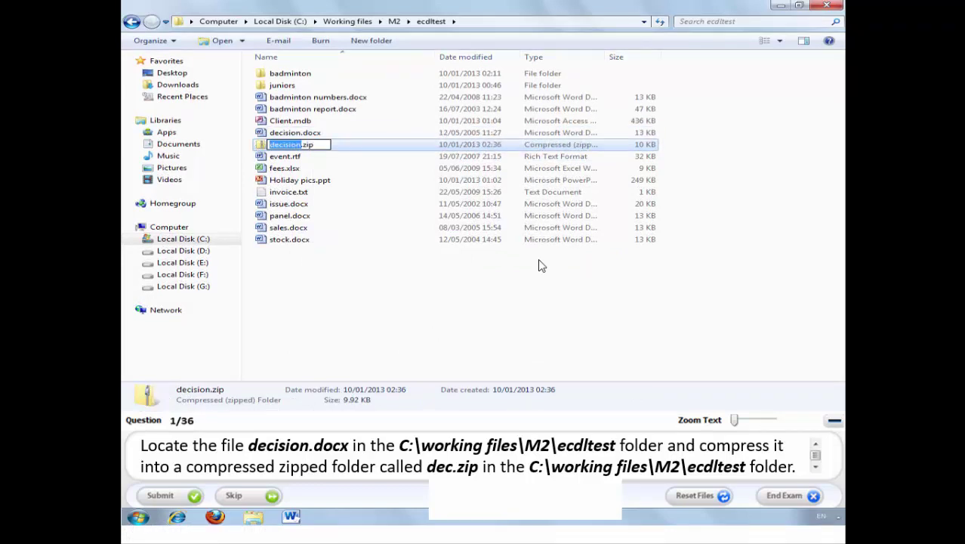
type("dec")
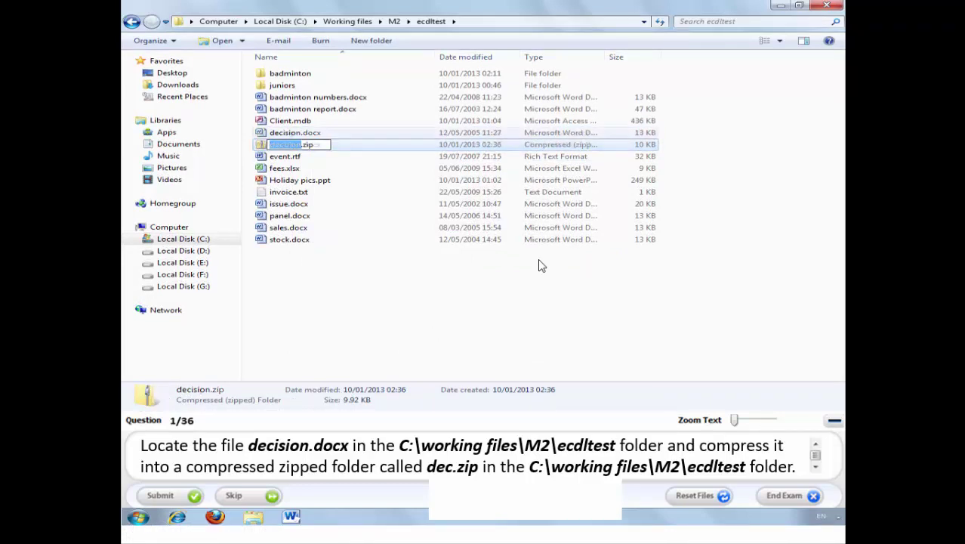
key("Return")
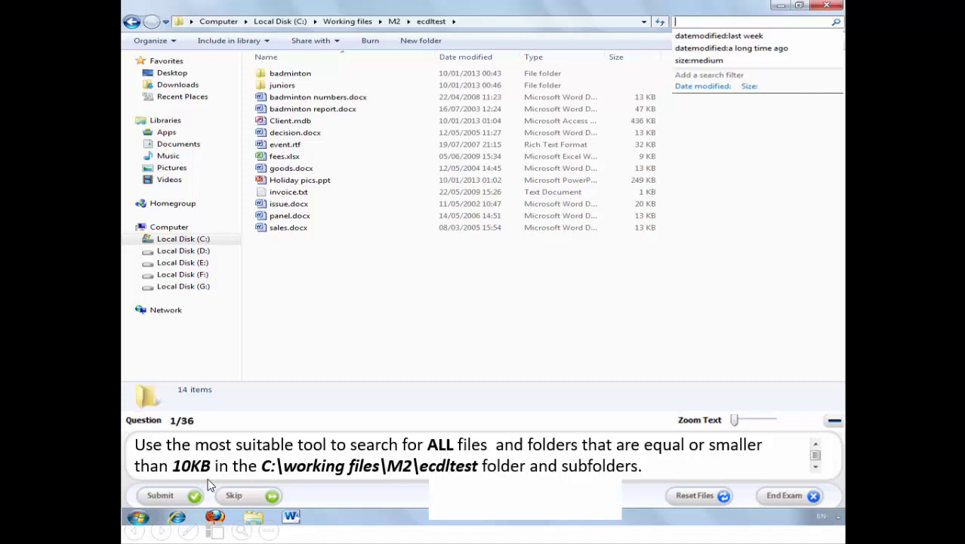
Search the ecdltest folder and its subfolders for items in the Tiny (0 - 10 KB) size range.
type("size:")
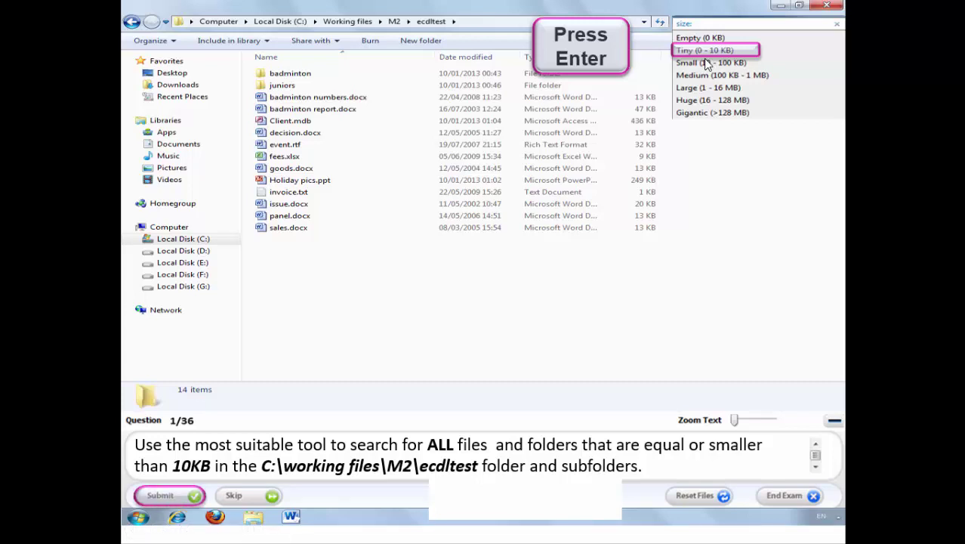
key("Return")
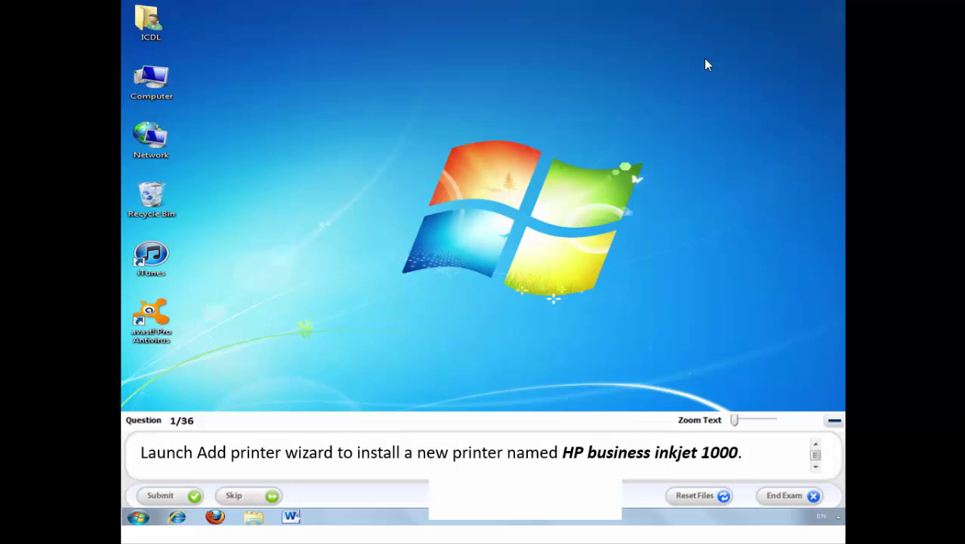
Launch the Add Printer wizard from Devices and Printers.
key("super")
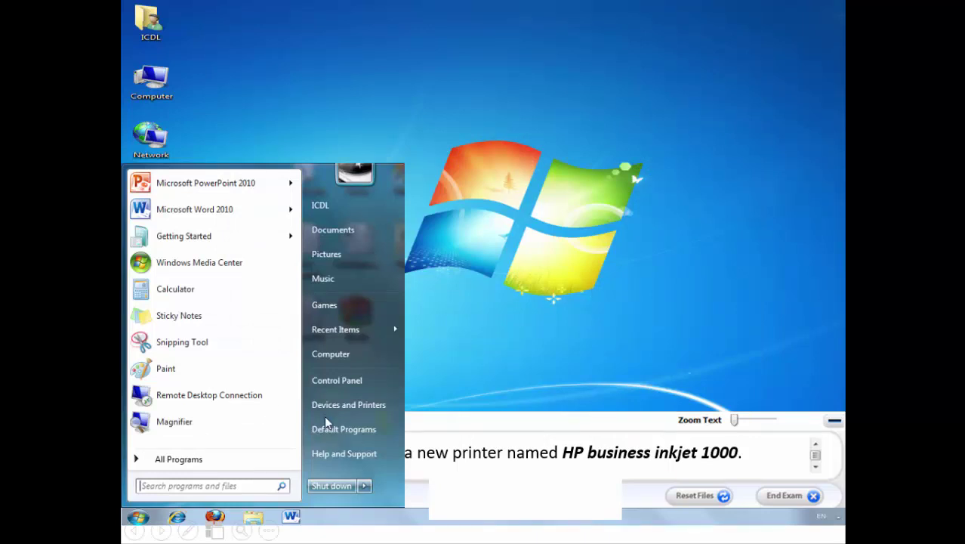
left_click(348, 413)
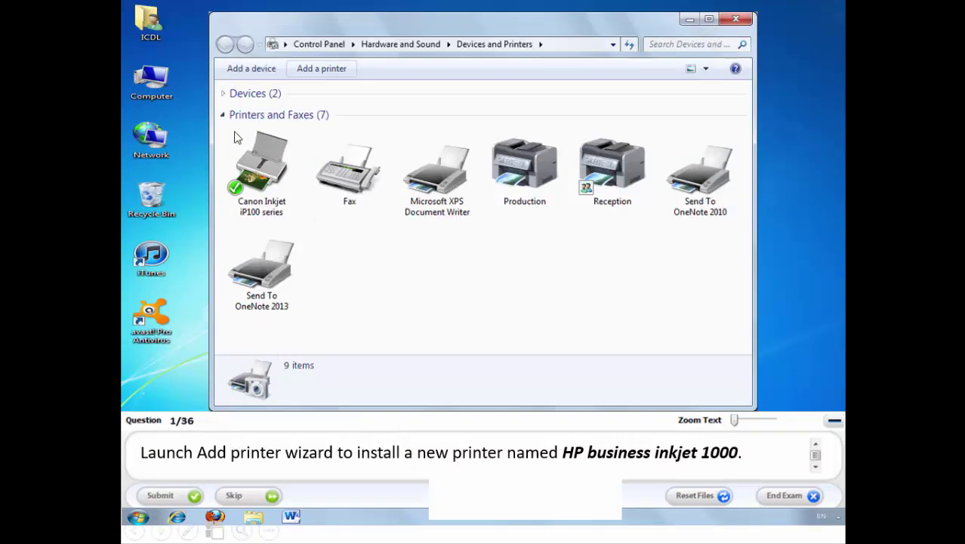
left_click(315, 72)
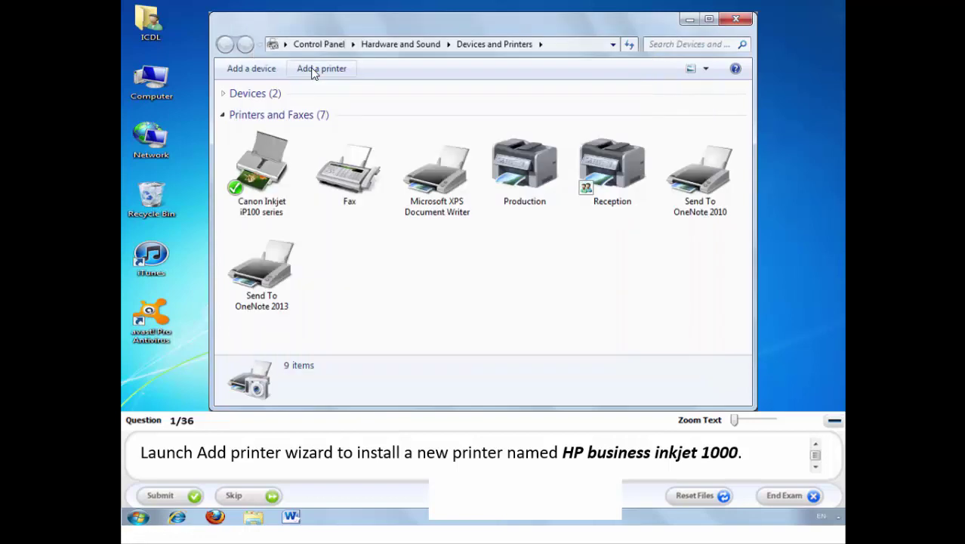
left_click(314, 72)
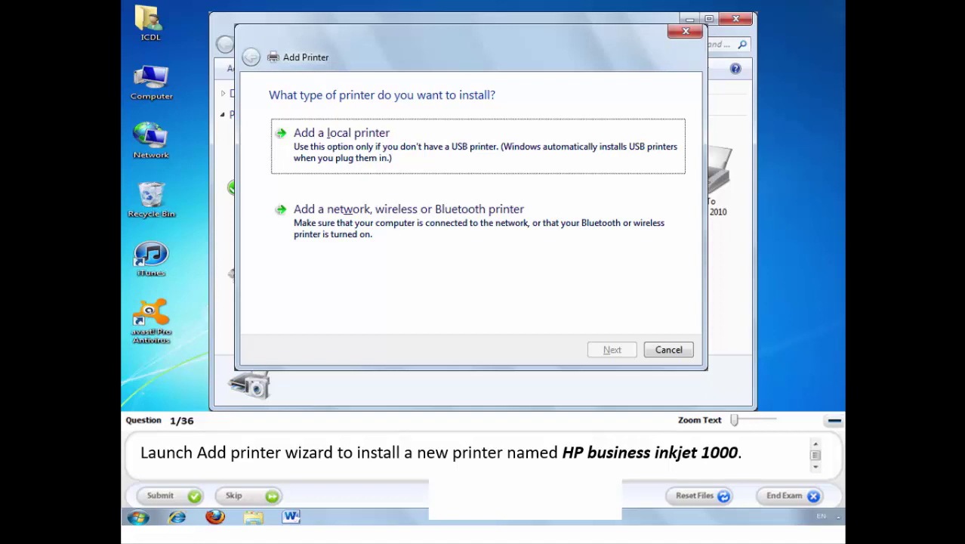
Add a local printer on the existing LPT1 port, using the HP driver hp business inkjet 1000.
left_click(333, 153)
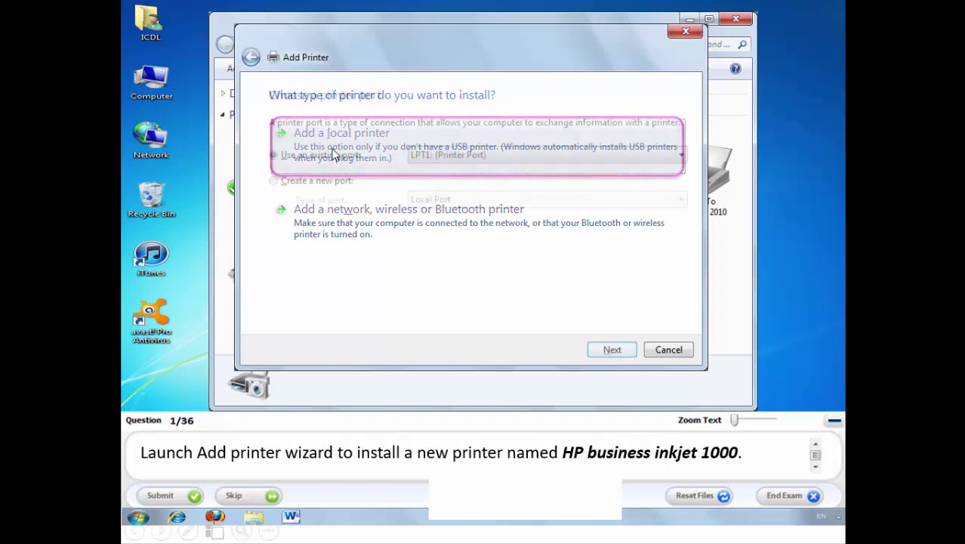
key("Return")
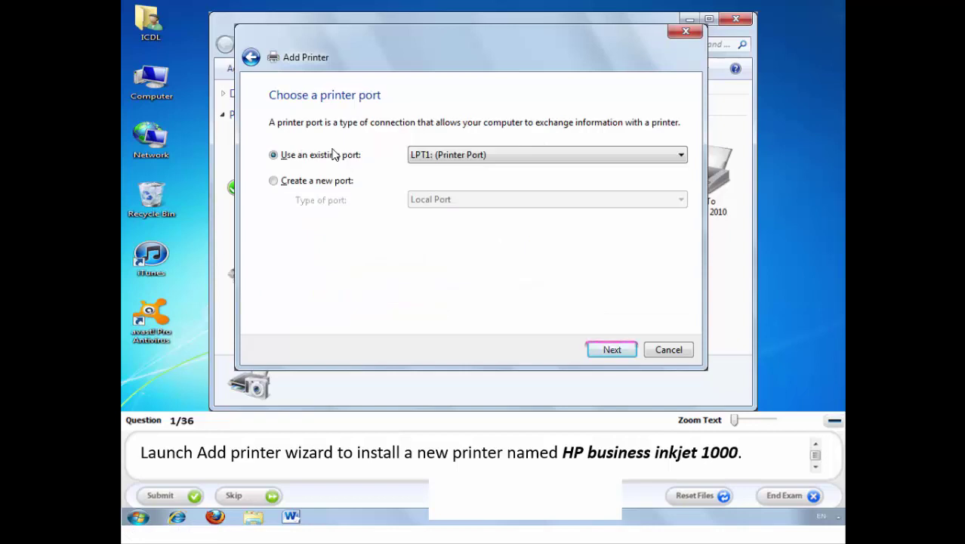
key("Return")
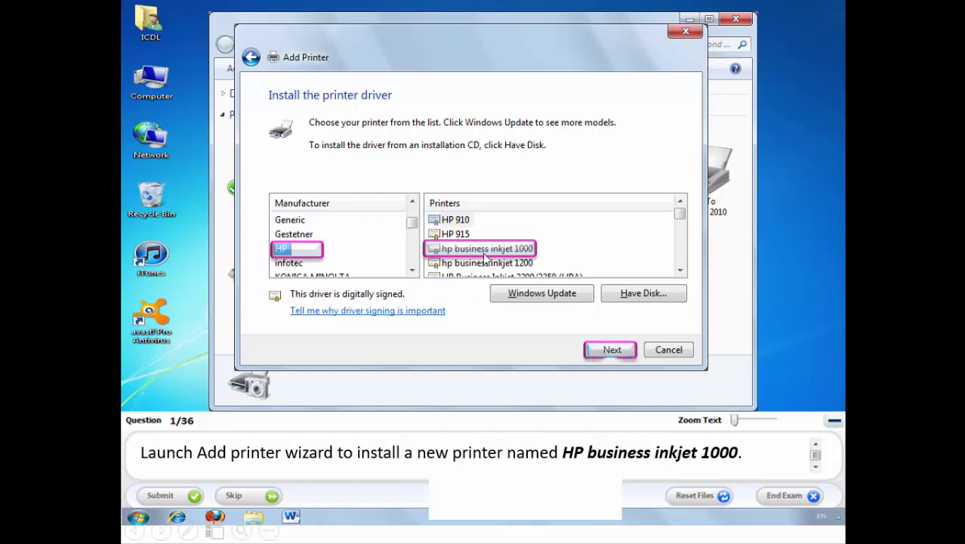
key("Return")
key("Return")
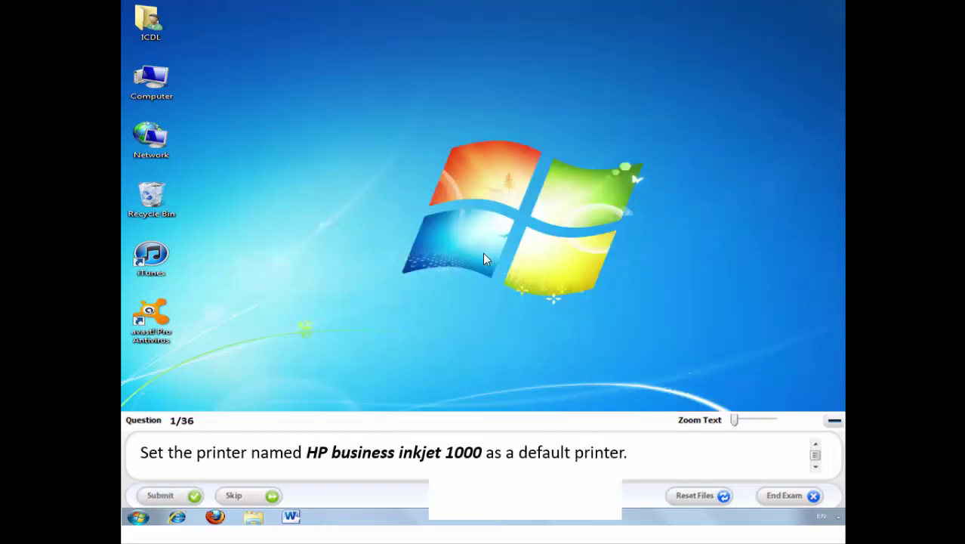
Set hp business inkjet 1000 as the default printer in Devices and Printers.
key("super")
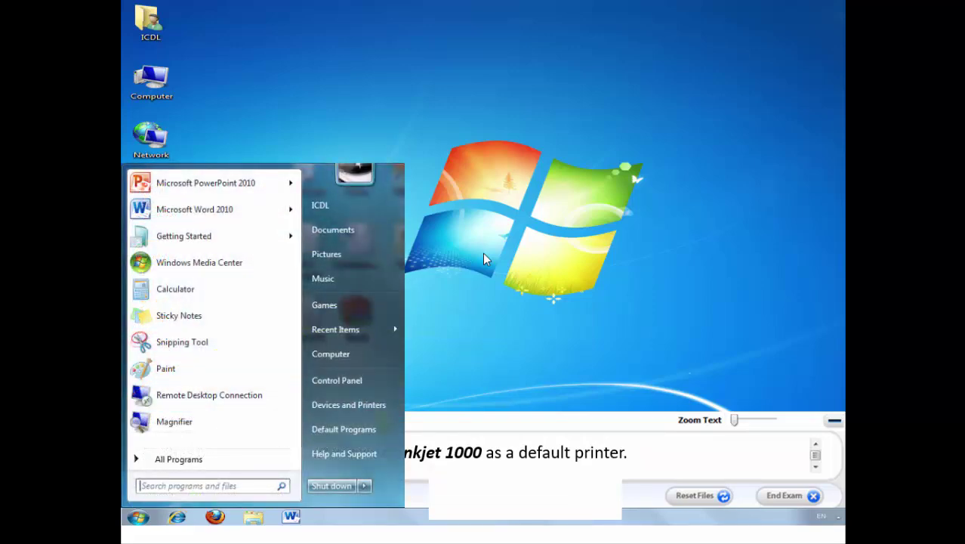
key("Right")
key("Down")
key("Down")
key("Down")
key("Down")
key("Down")
key("Down")
key("Down")
key("Down")
key("Return")
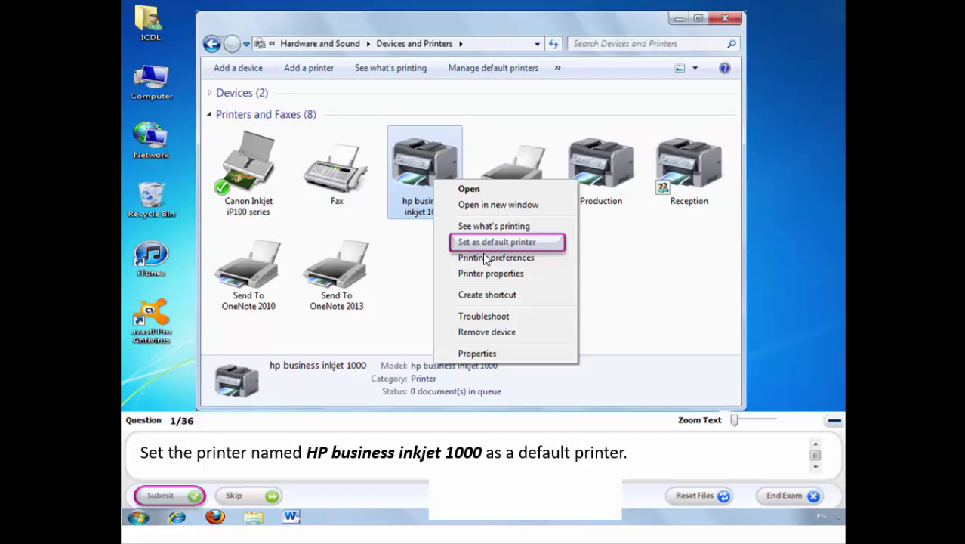
left_click(484, 253)
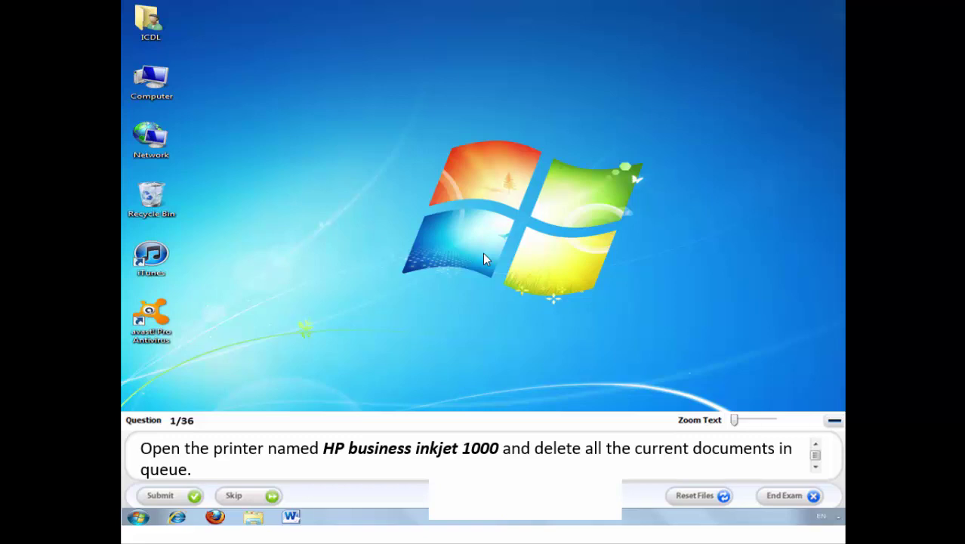
Open the hp business inkjet 1000 print queue from the hidden notification icons and bring up its printer commands.
key("super+b")
key("Return")
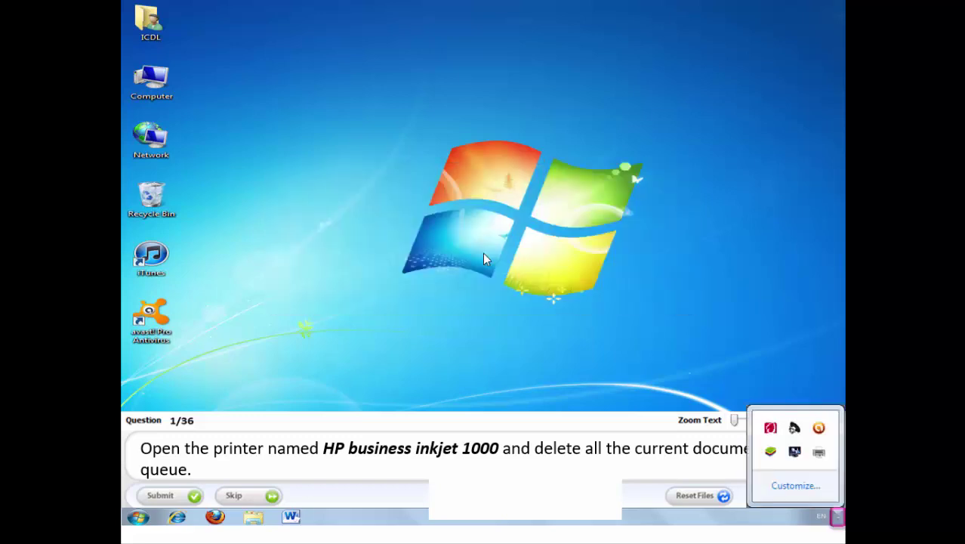
left_click(484, 253)
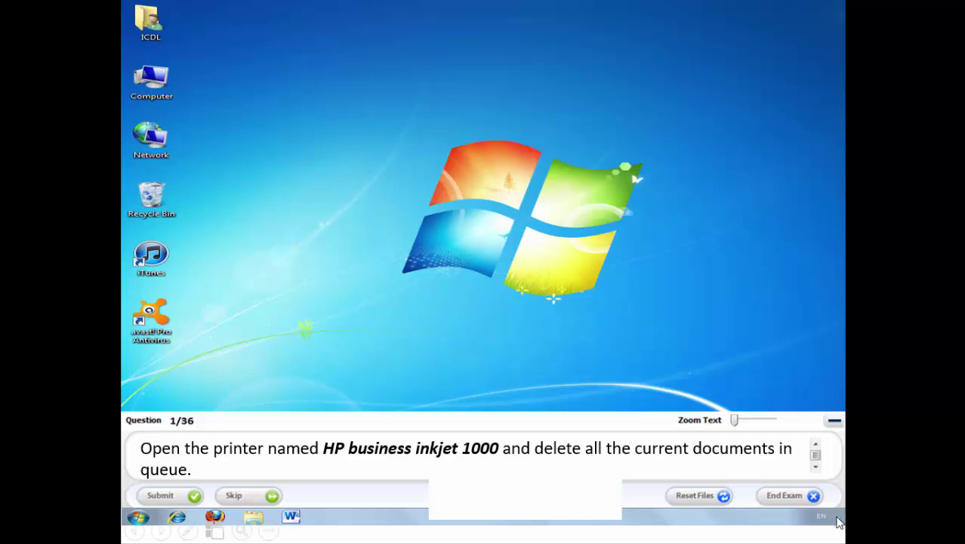
left_click(837, 518)
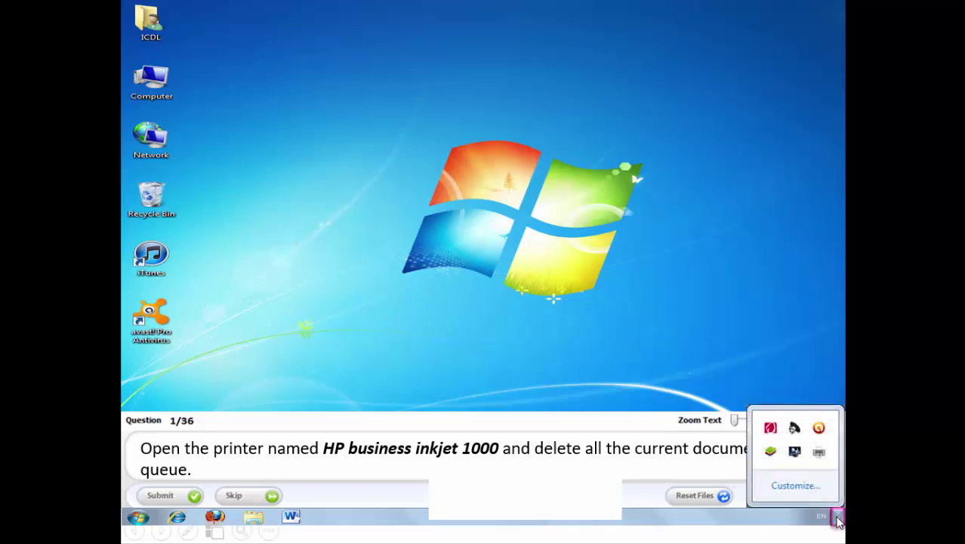
double_click(819, 452)
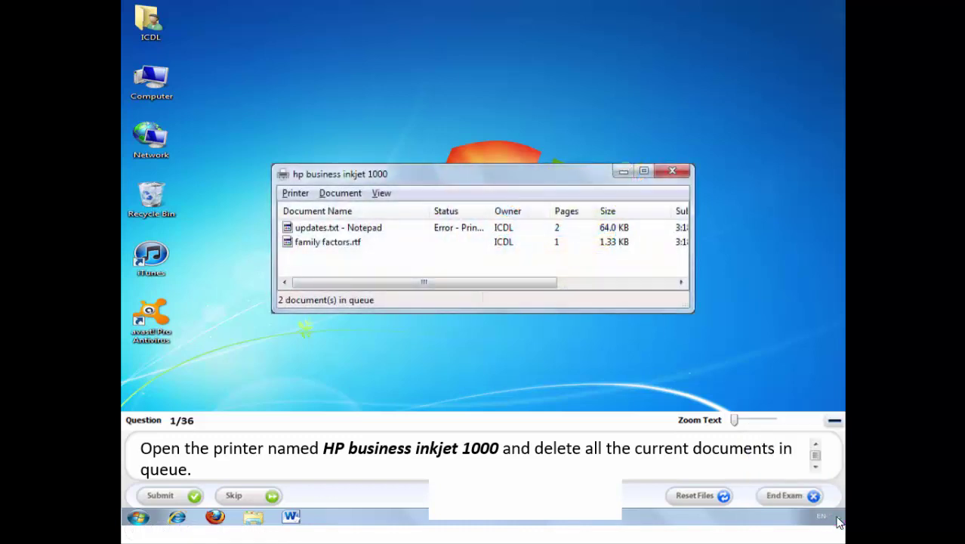
left_click(838, 518)
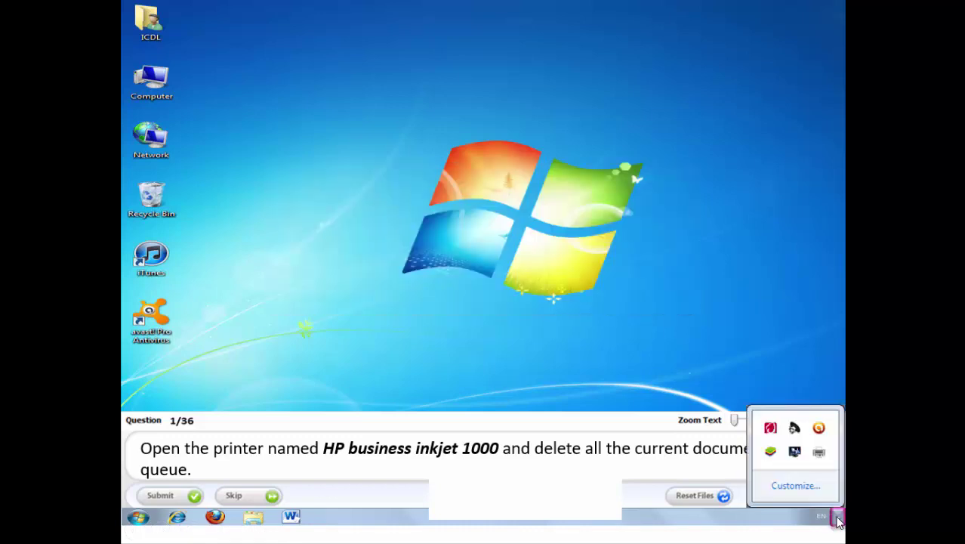
key("Return")
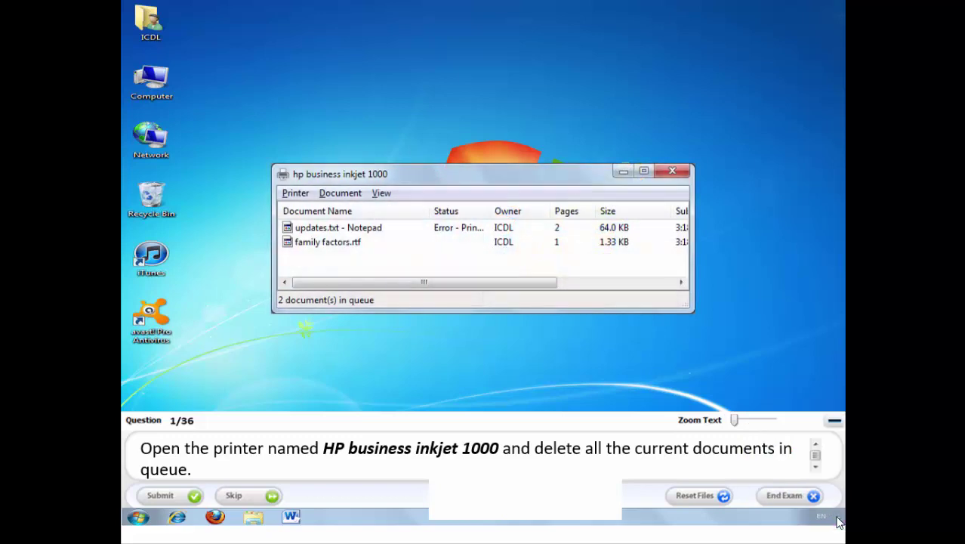
key("alt+p")
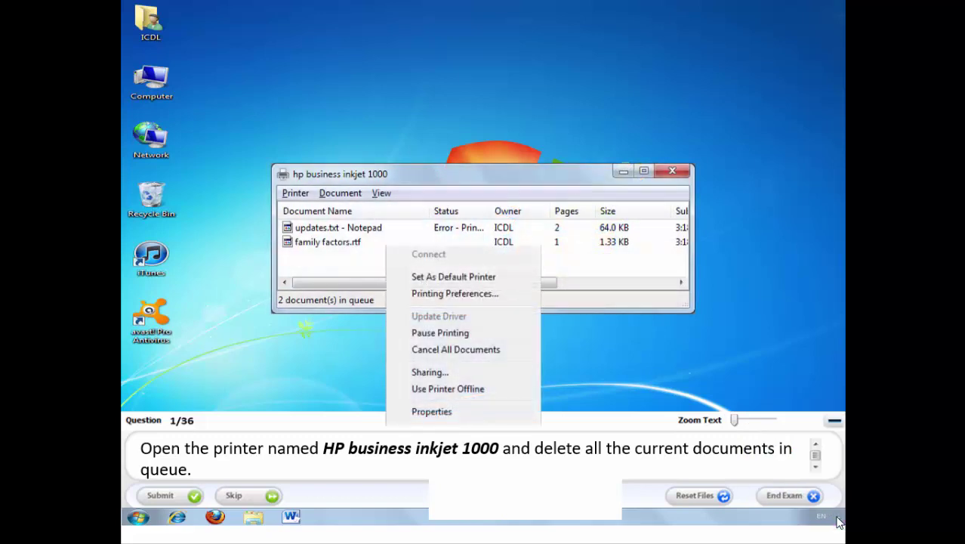